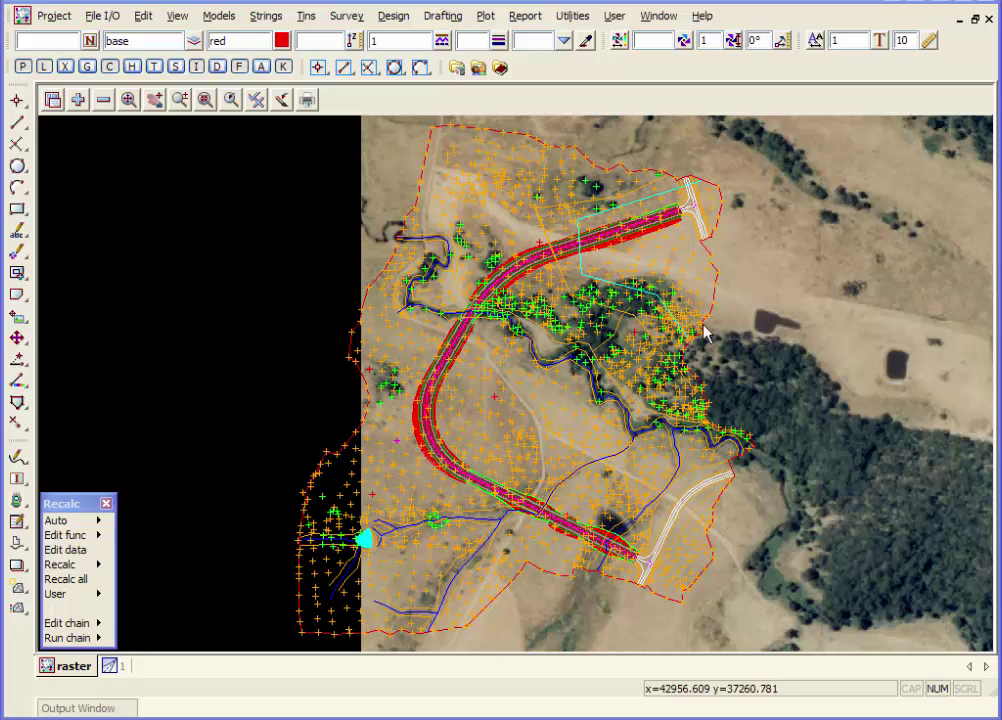
Create a new plan view named polys.
{"action": "left_click", "coordinate": [175, 19]}
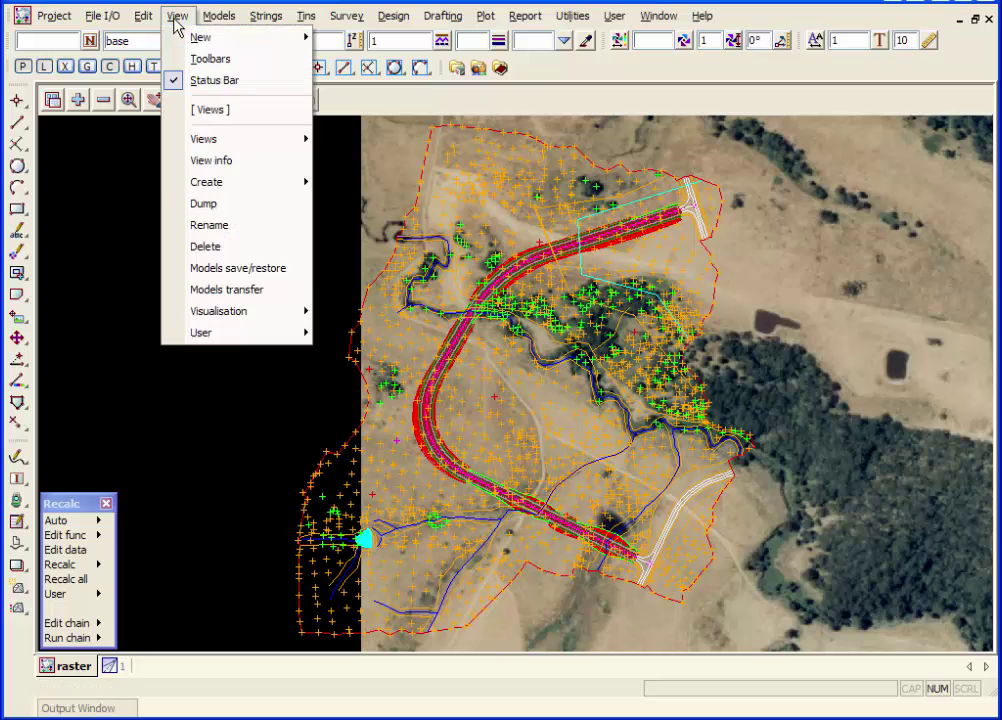
{"action": "mouse_move", "coordinate": [262, 191]}
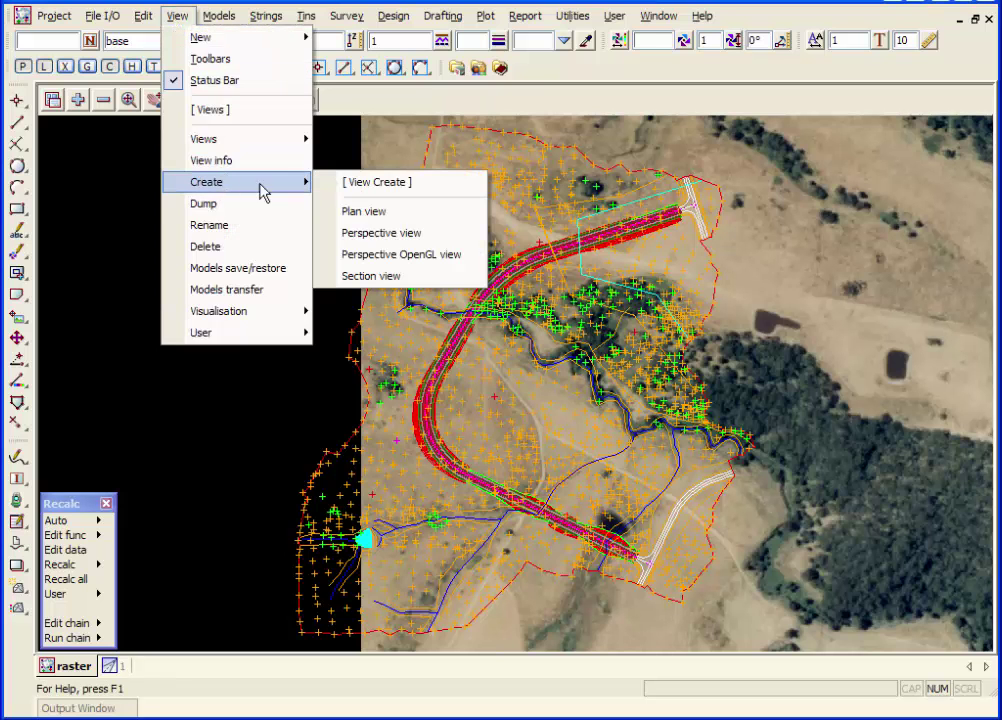
{"action": "left_click", "coordinate": [385, 211]}
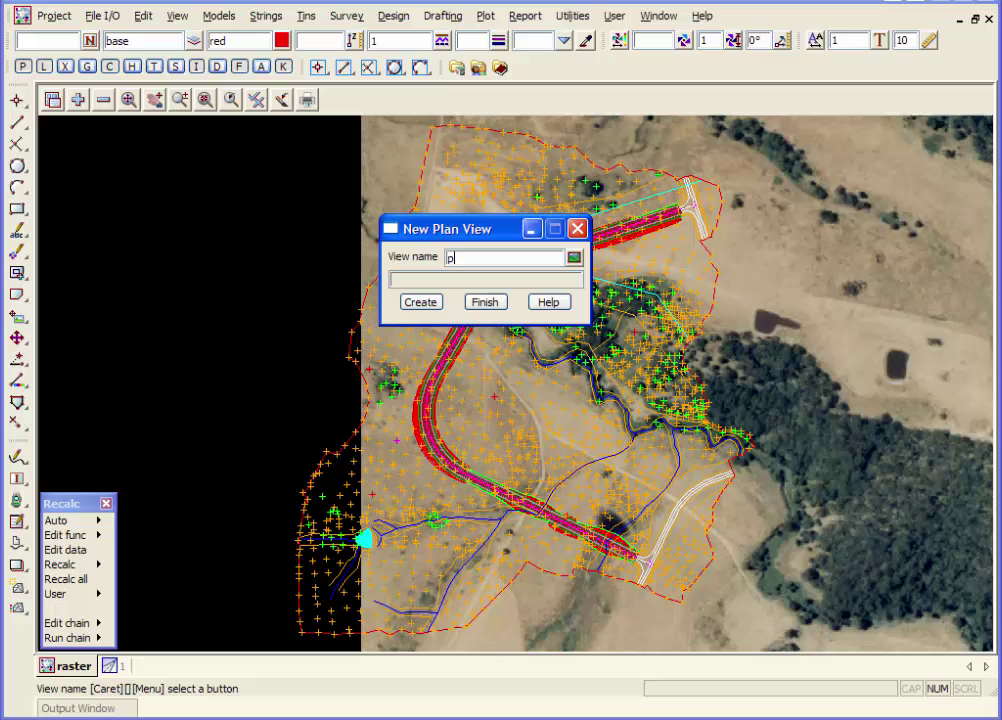
{"action": "left_click", "coordinate": [421, 303]}
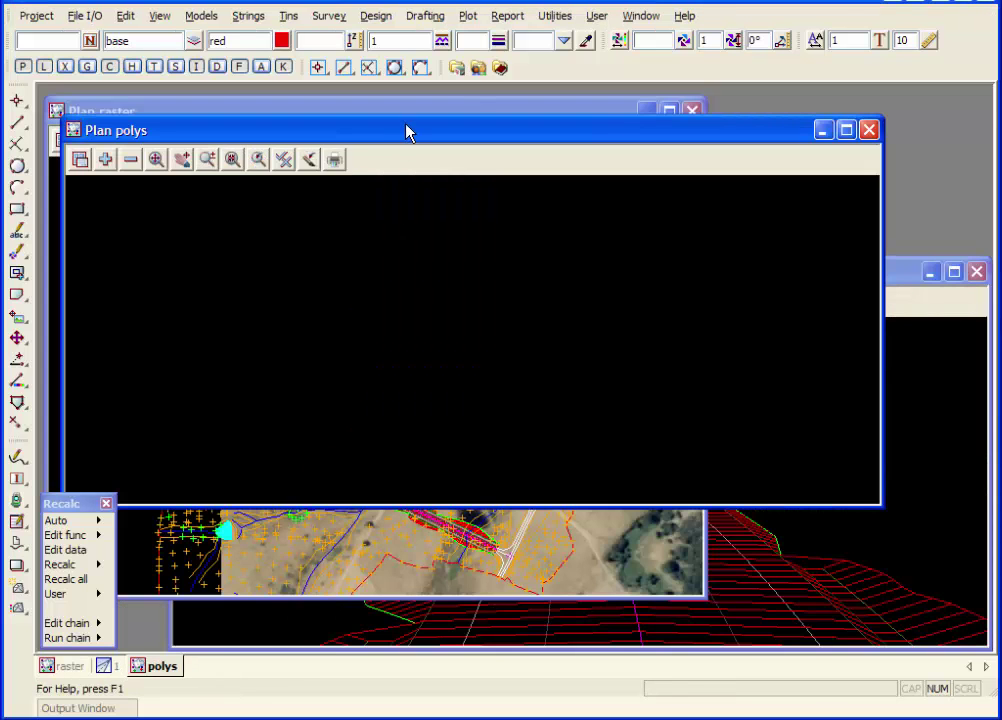
Maximise the polys view and add the ROAD 1 Polys model to it.
{"action": "double_click", "coordinate": [406, 133]}
{"action": "left_click", "coordinate": [78, 100]}
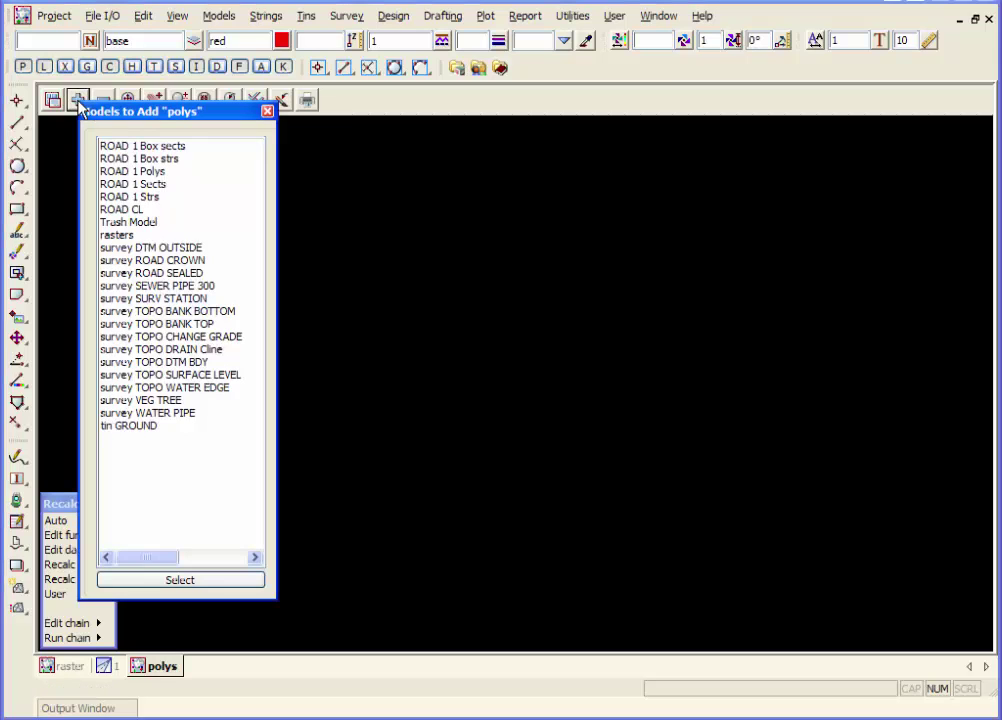
{"action": "left_click", "coordinate": [129, 172]}
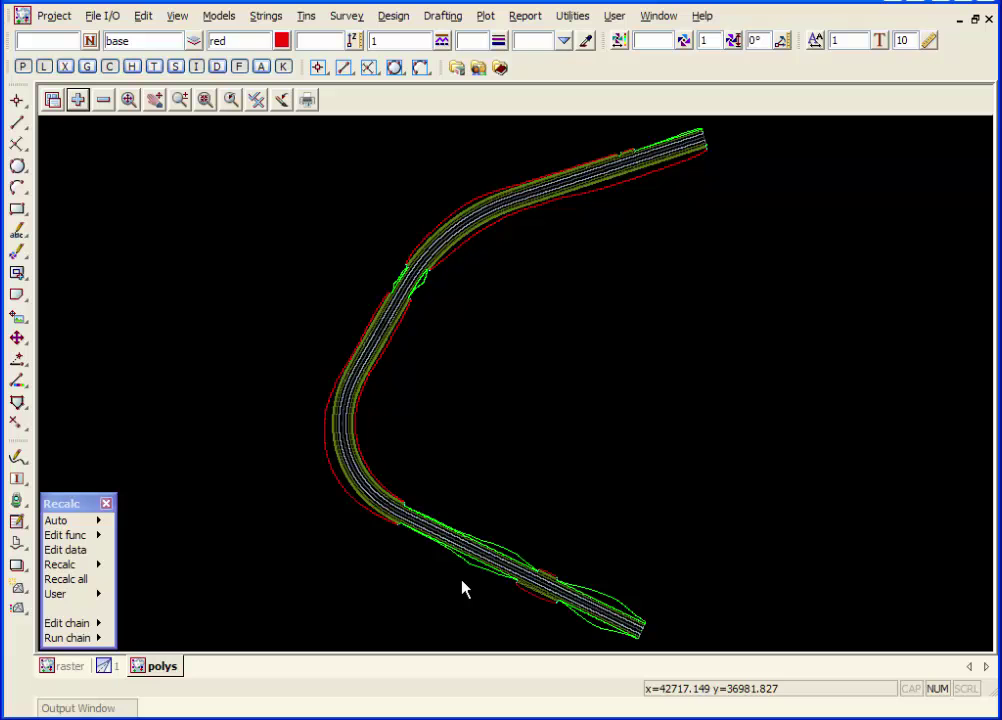
Load the ROAD 1 function in Apply Many and confirm its polygons go to ROAD 1 Polys.
{"action": "left_click", "coordinate": [393, 15]}
{"action": "mouse_move", "coordinate": [413, 95]}
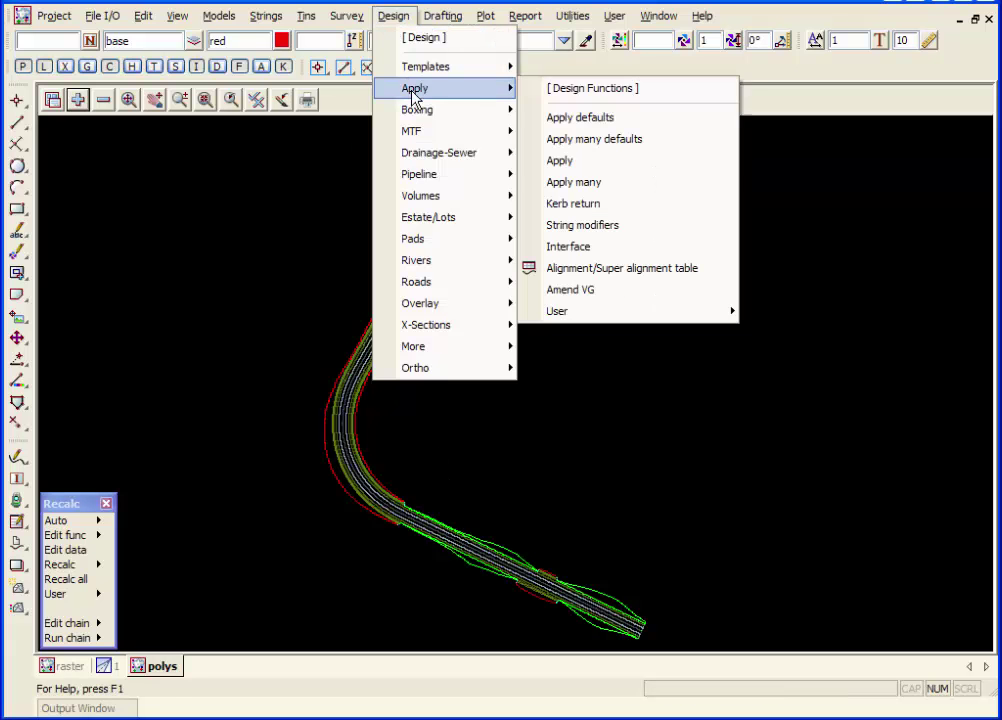
{"action": "left_click", "coordinate": [556, 185]}
{"action": "left_click_drag", "start_coordinate": [859, 199], "coordinate": [503, 130]}
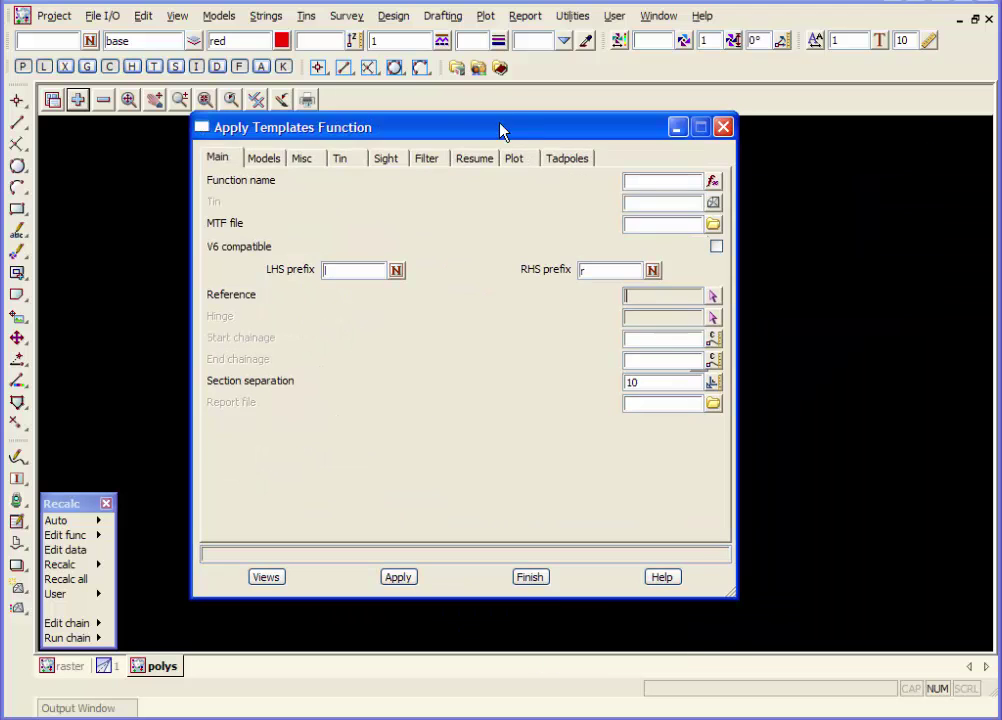
{"action": "left_click", "coordinate": [713, 183]}
{"action": "double_click", "coordinate": [745, 227]}
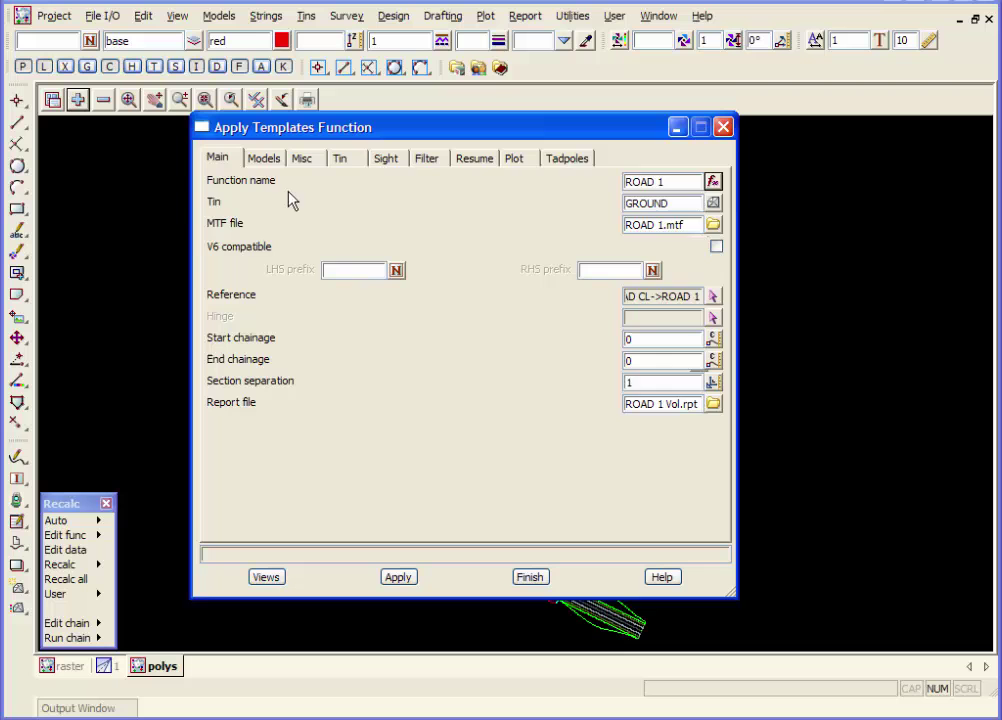
{"action": "left_click", "coordinate": [267, 162]}
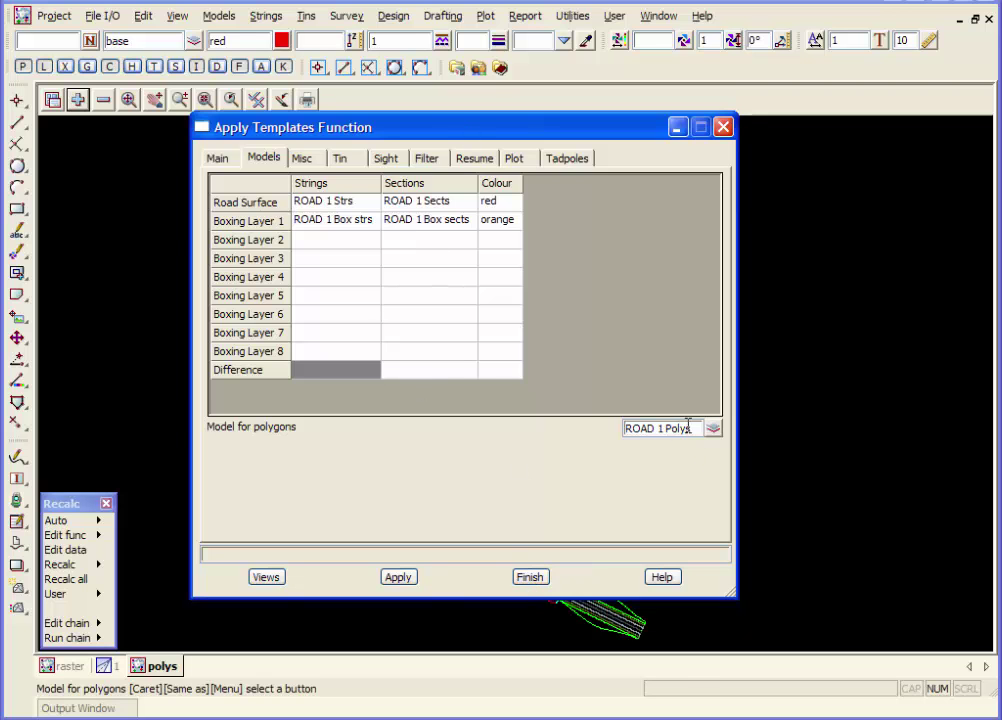
{"action": "left_click", "coordinate": [218, 160]}
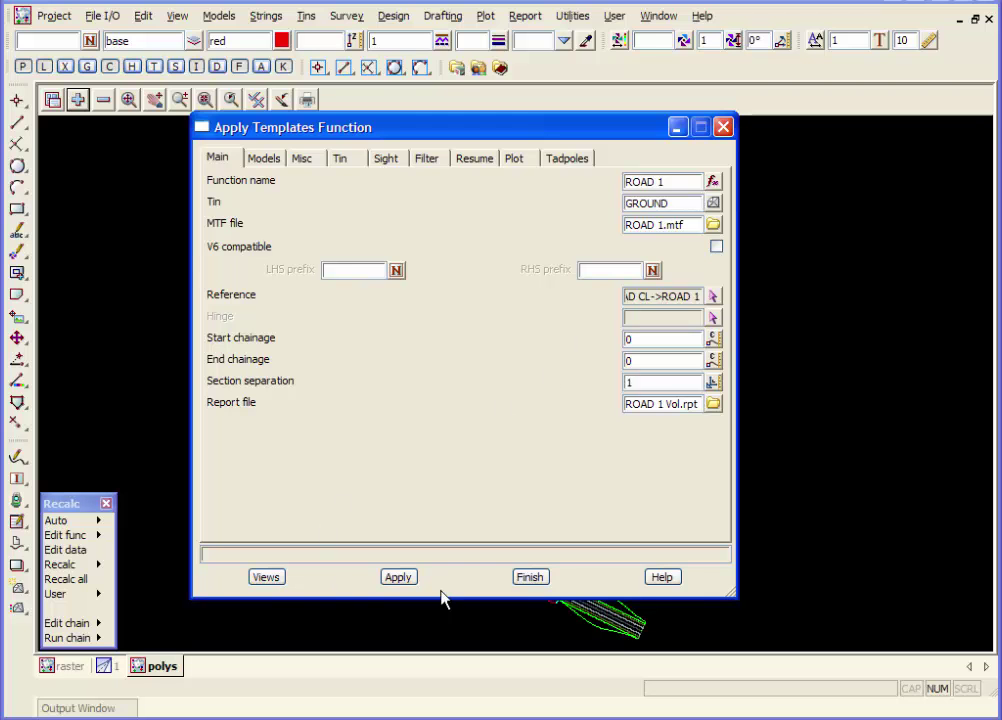
Close the template settings without reapplying and zoom in on the road corridor.
{"action": "left_click", "coordinate": [528, 577]}
{"action": "scroll", "coordinate": [478, 580], "scroll_direction": "up", "scroll_amount": 1}
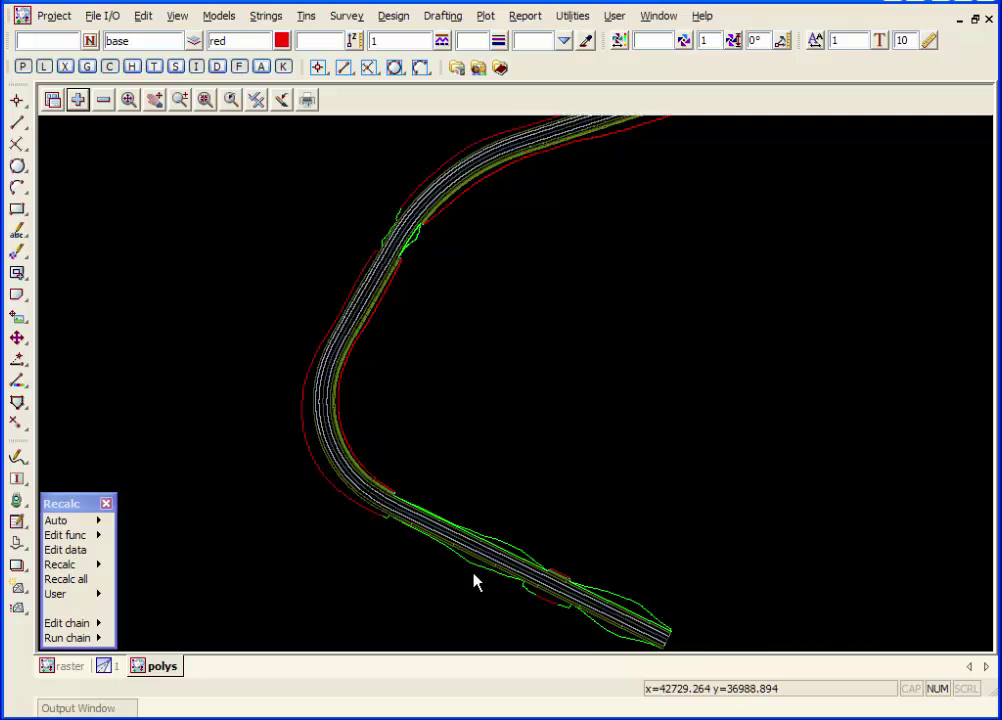
{"action": "scroll", "coordinate": [640, 588], "scroll_direction": "up", "scroll_amount": 2}
{"action": "scroll", "coordinate": [530, 311], "scroll_direction": "down", "scroll_amount": 1}
{"action": "scroll", "coordinate": [322, 362], "scroll_direction": "up", "scroll_amount": 2}
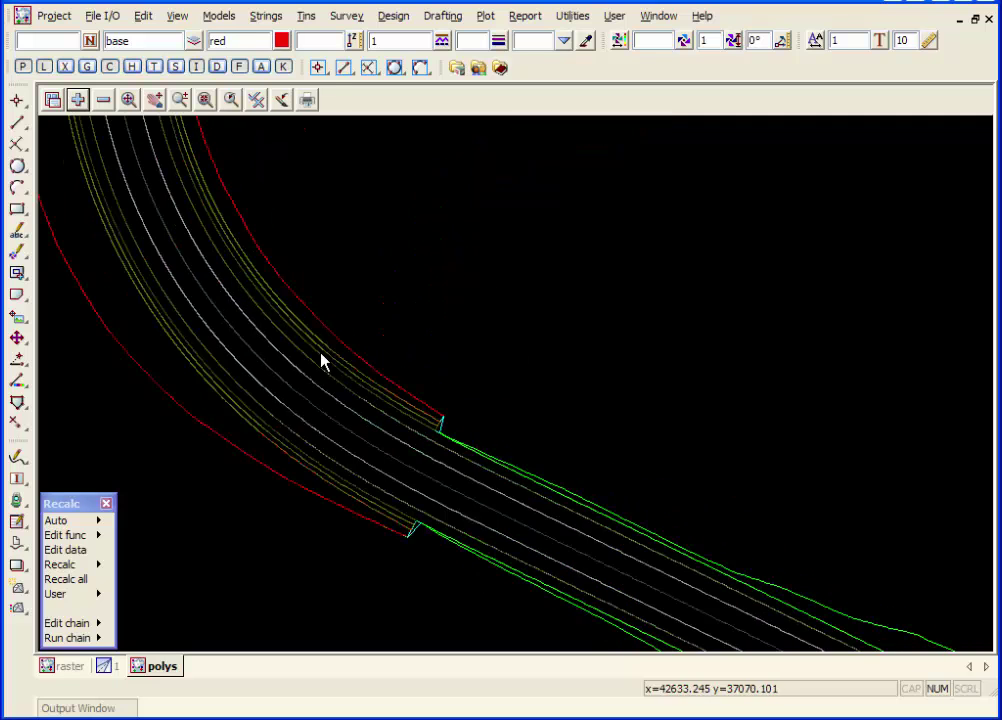
{"action": "scroll", "coordinate": [450, 268], "scroll_direction": "down", "scroll_amount": 1}
{"action": "scroll", "coordinate": [398, 391], "scroll_direction": "up", "scroll_amount": 3}
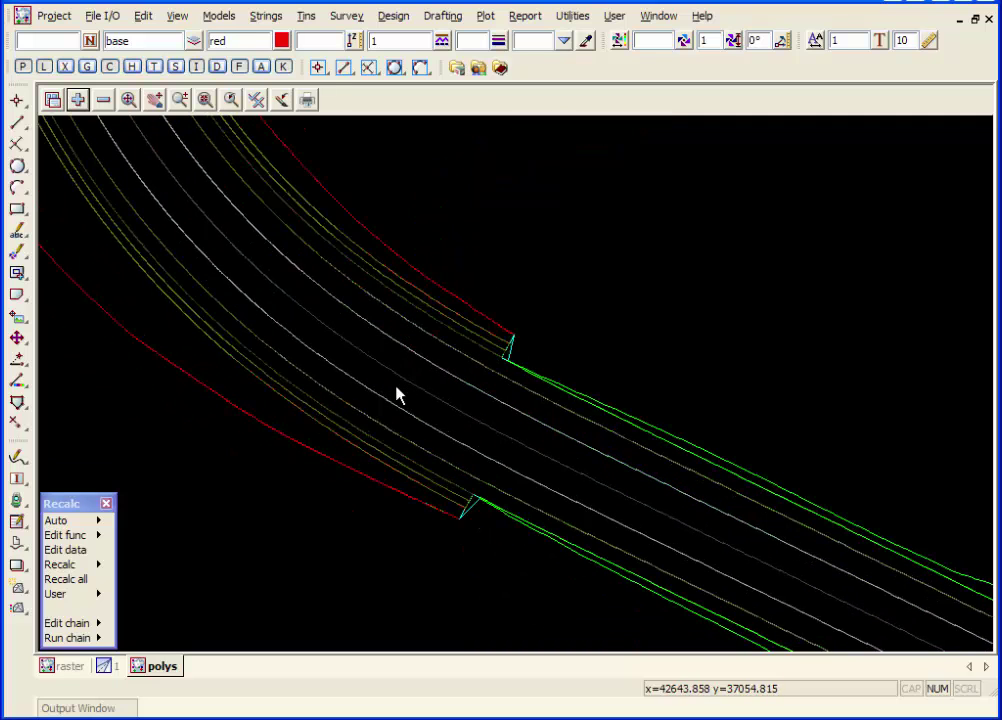
{"action": "scroll", "coordinate": [396, 393], "scroll_direction": "up", "scroll_amount": 1}
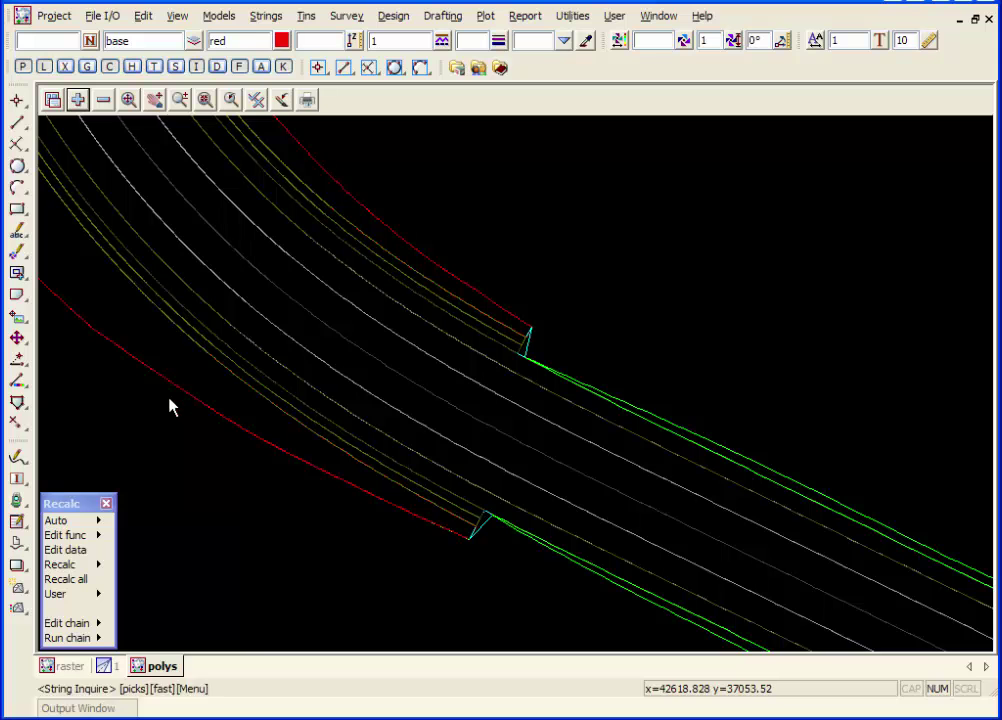
Inquire the lokl, eoshl, intl fill, intl cut, iodr2 and interface polygon strings.
{"action": "left_click_drag", "start_coordinate": [10, 206], "coordinate": [113, 208]}
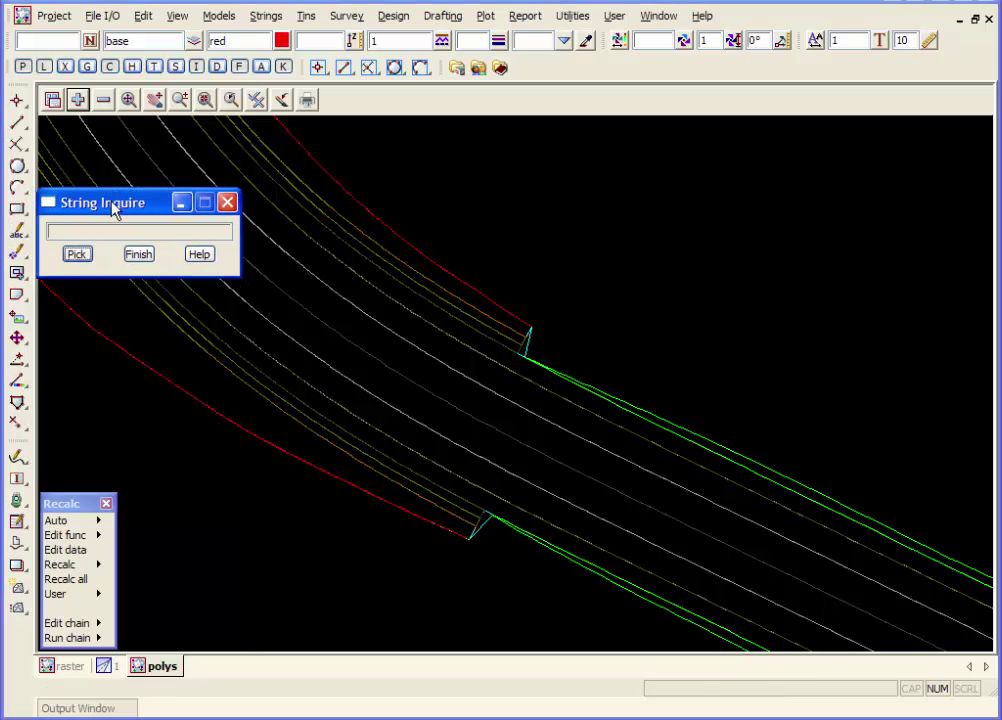
{"action": "left_click", "coordinate": [576, 474]}
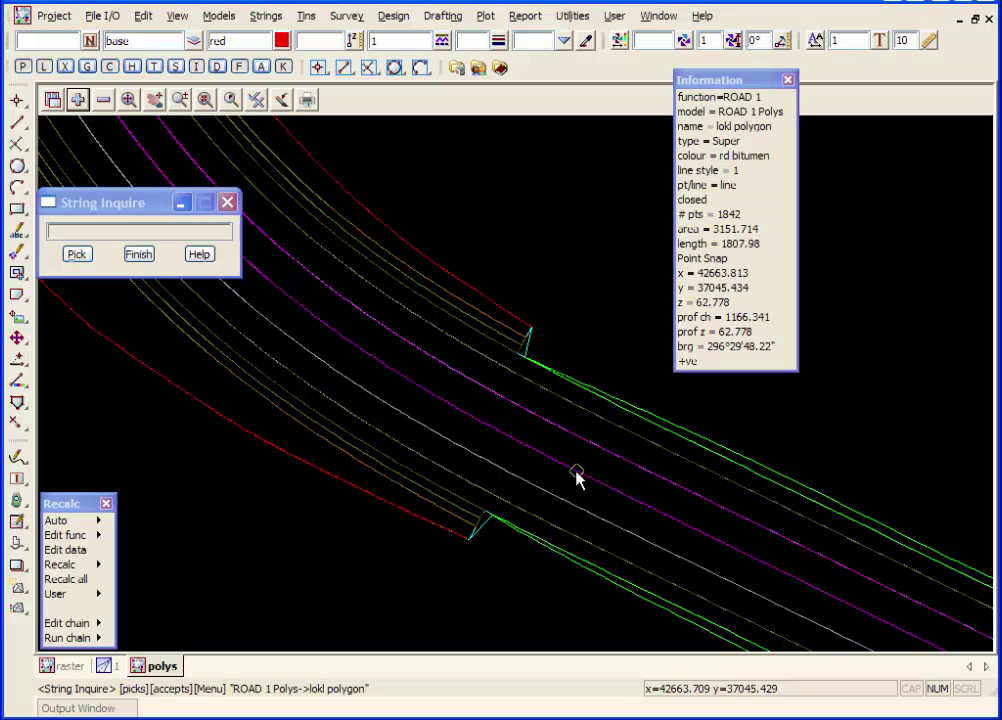
{"action": "left_click", "coordinate": [588, 438]}
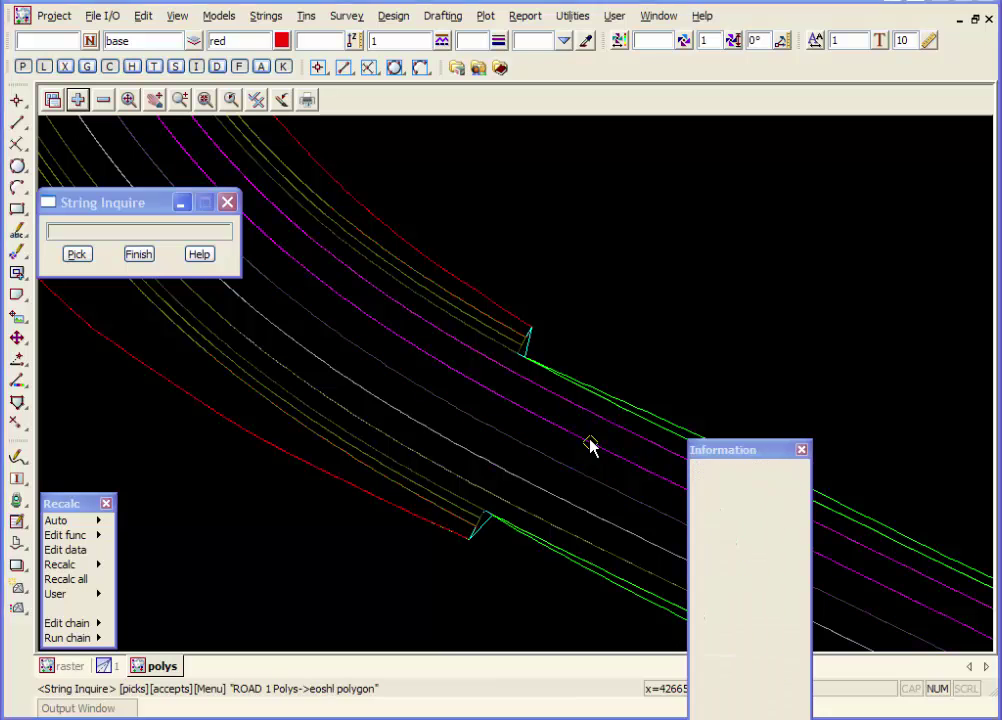
{"action": "left_click", "coordinate": [602, 418]}
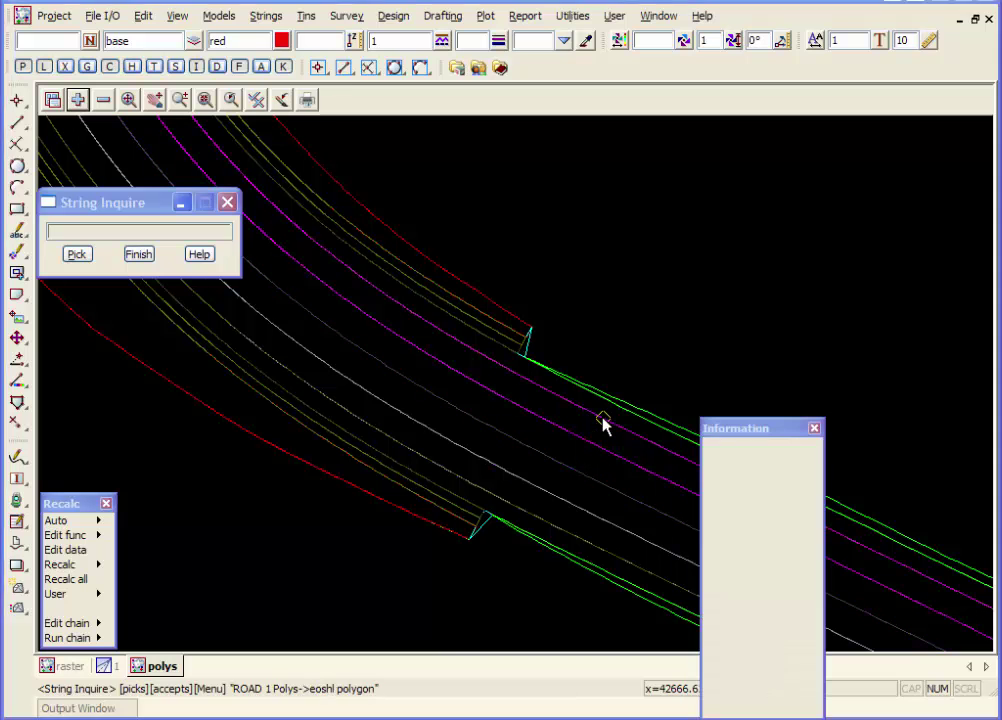
{"action": "left_click", "coordinate": [668, 432]}
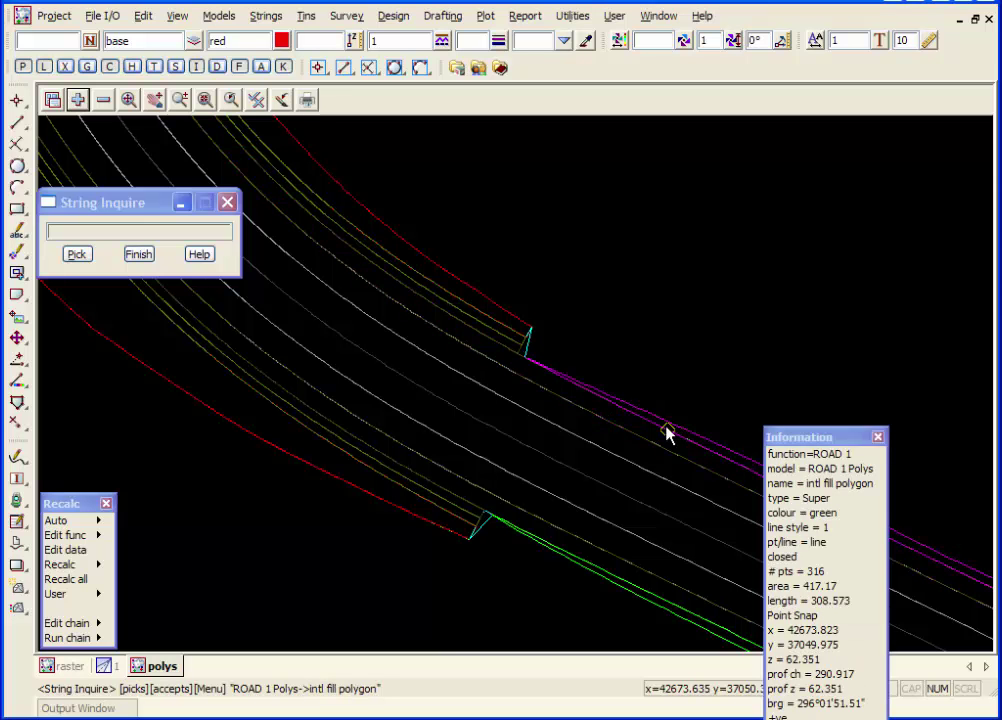
{"action": "left_click", "coordinate": [497, 327]}
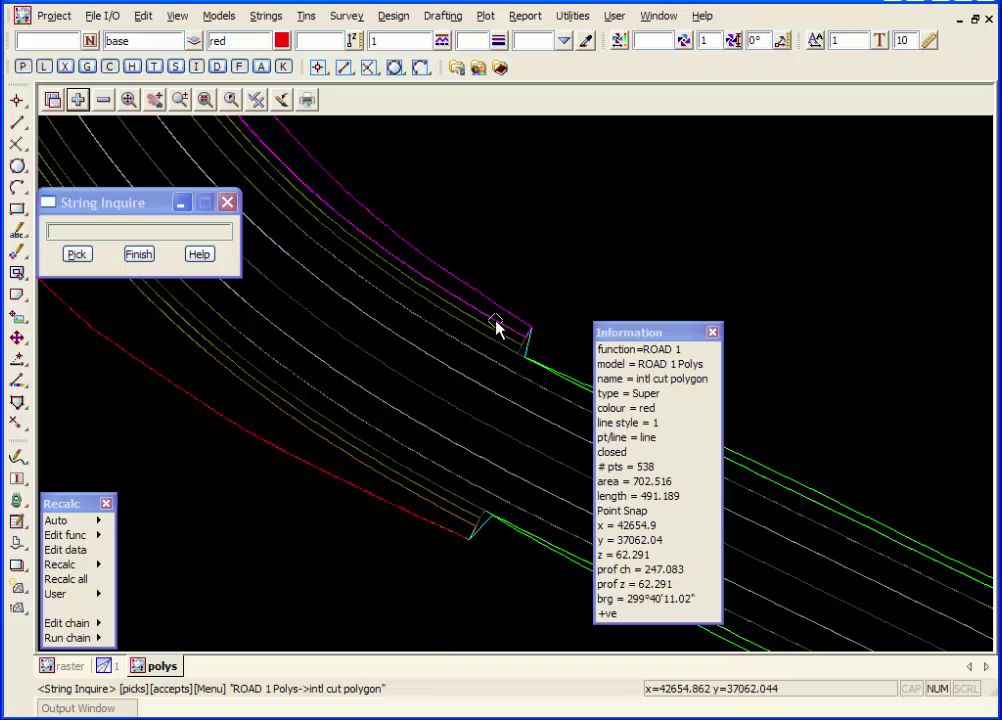
{"action": "left_click", "coordinate": [483, 533]}
{"action": "left_click", "coordinate": [483, 533]}
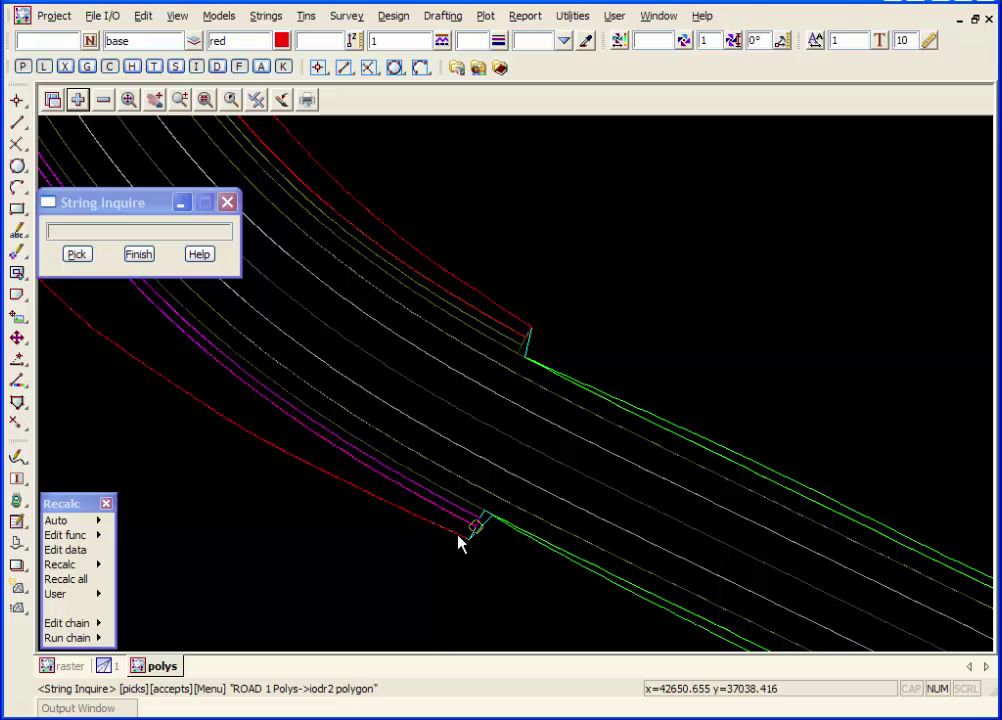
{"action": "left_click", "coordinate": [460, 538]}
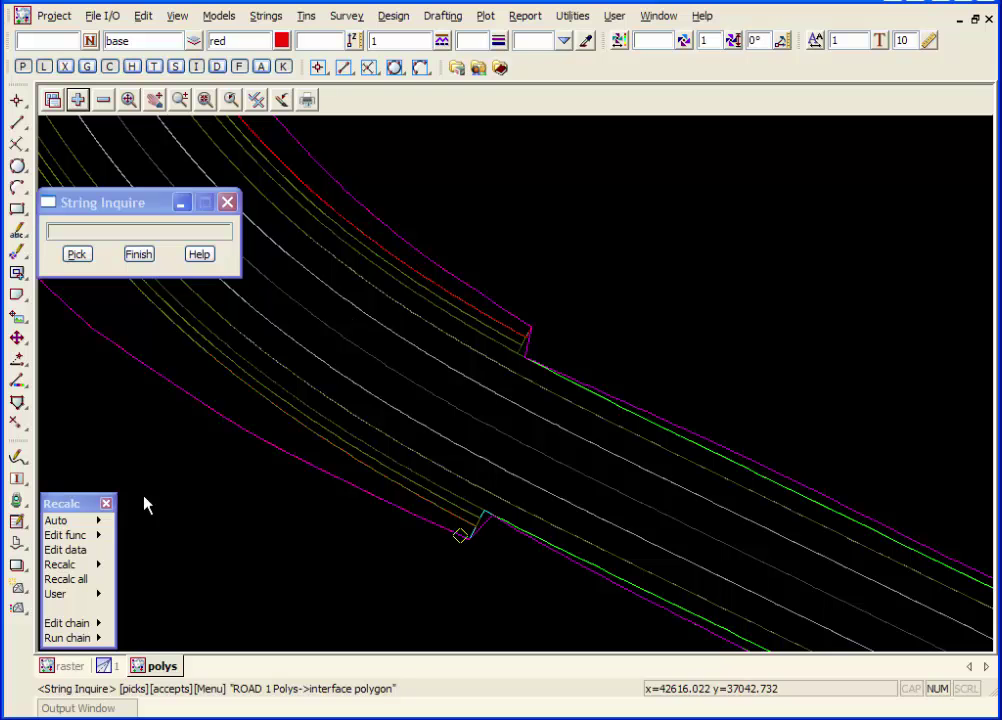
Remove ROAD 1 Sects, ROAD 1 Strs, ROAD CL and rasters from the raster view, redraw it, and end String Inquire.
{"action": "left_click", "coordinate": [62, 667]}
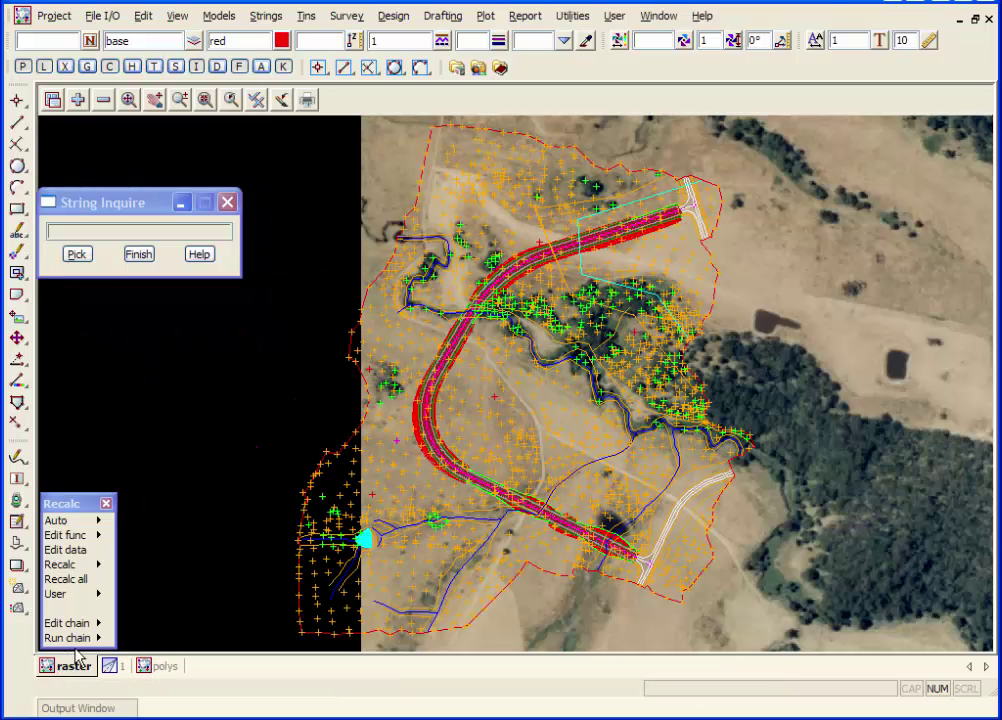
{"action": "left_click", "coordinate": [103, 99]}
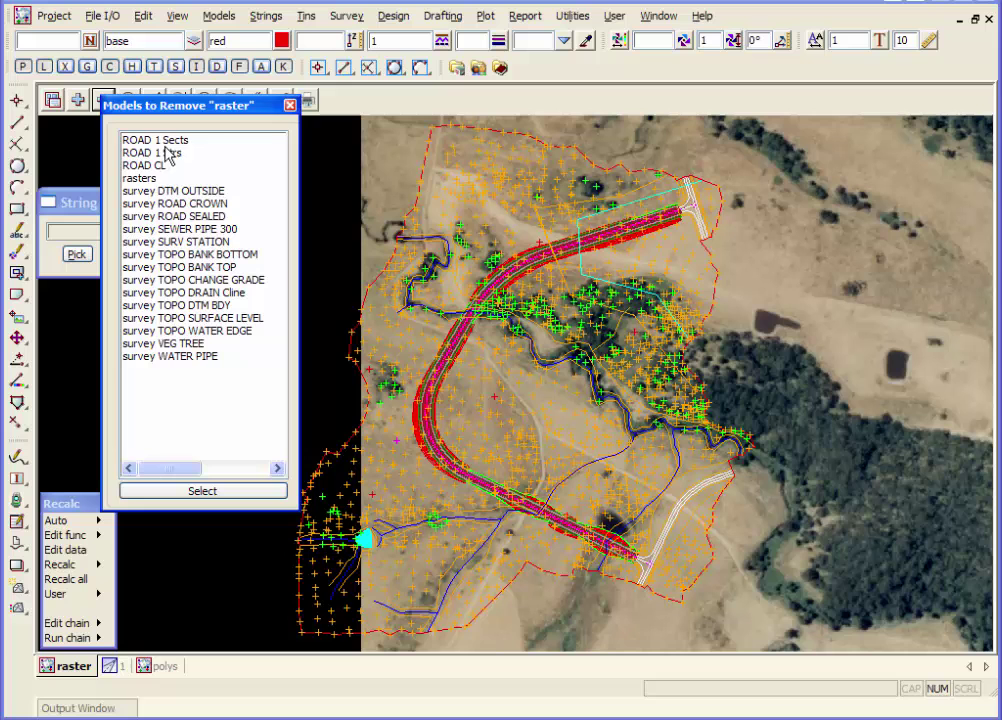
{"action": "left_click_drag", "start_coordinate": [184, 145], "coordinate": [186, 172]}
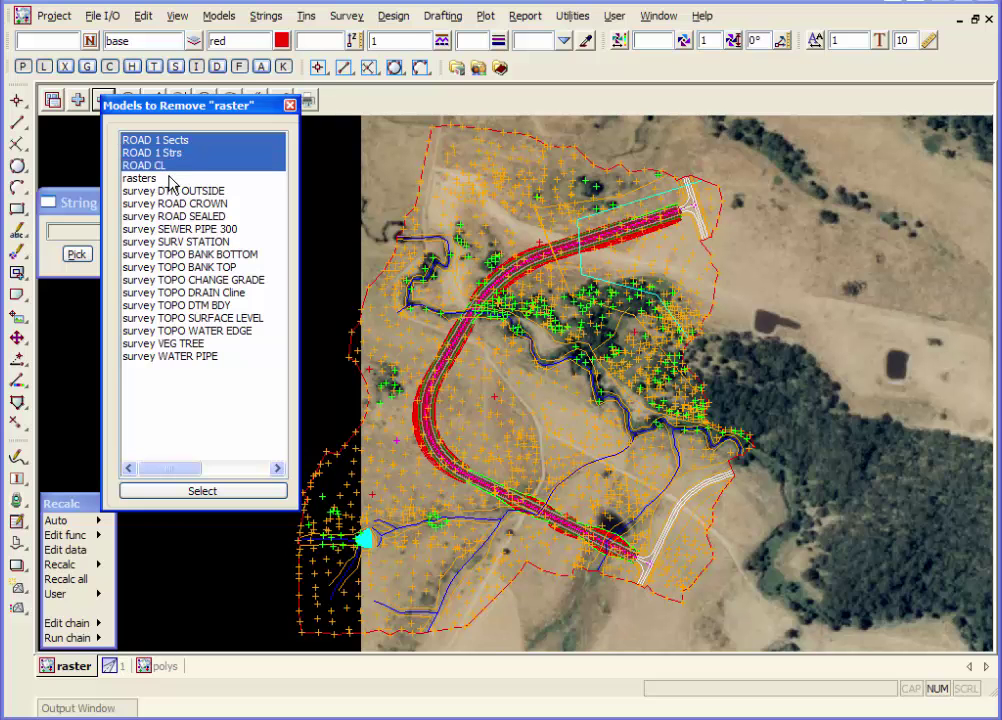
{"action": "left_click", "coordinate": [171, 180]}
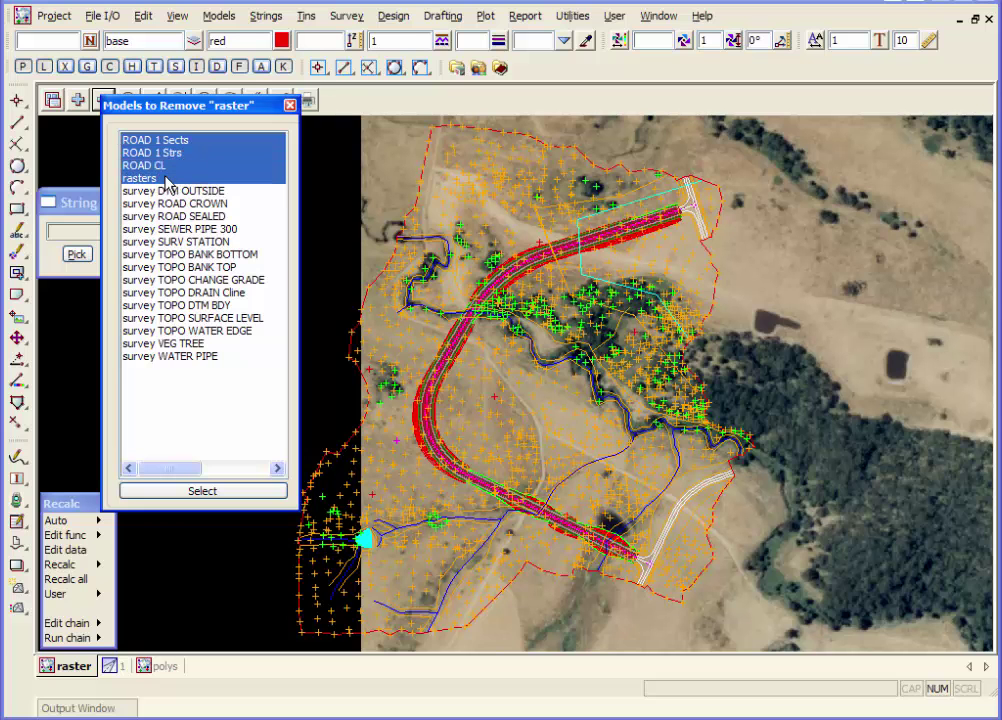
{"action": "left_click", "coordinate": [195, 493]}
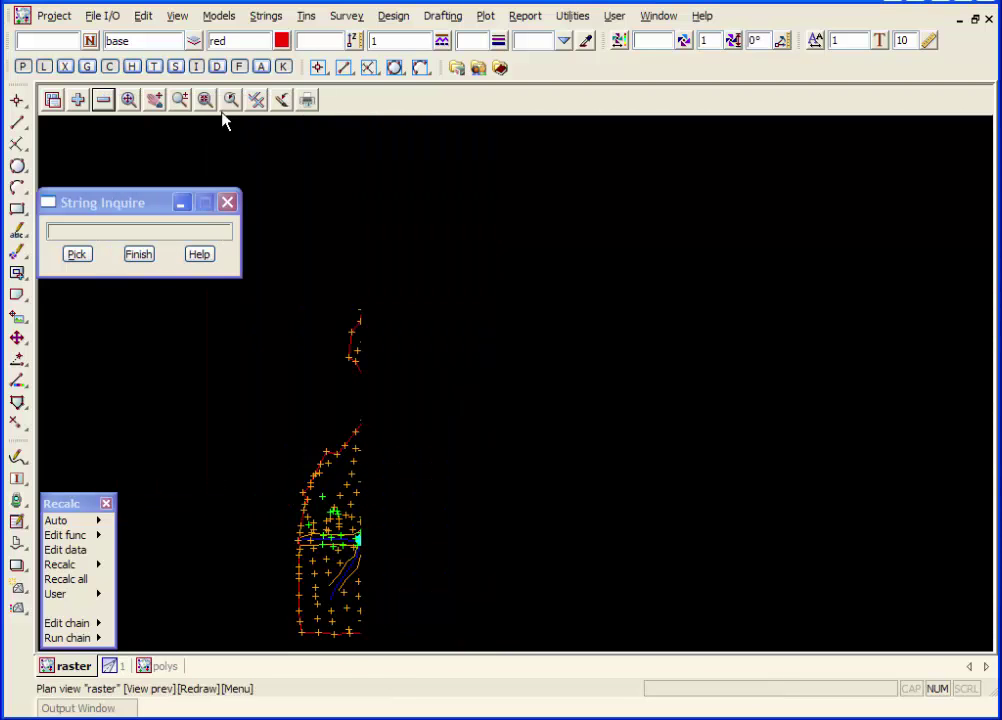
{"action": "left_click", "coordinate": [257, 100]}
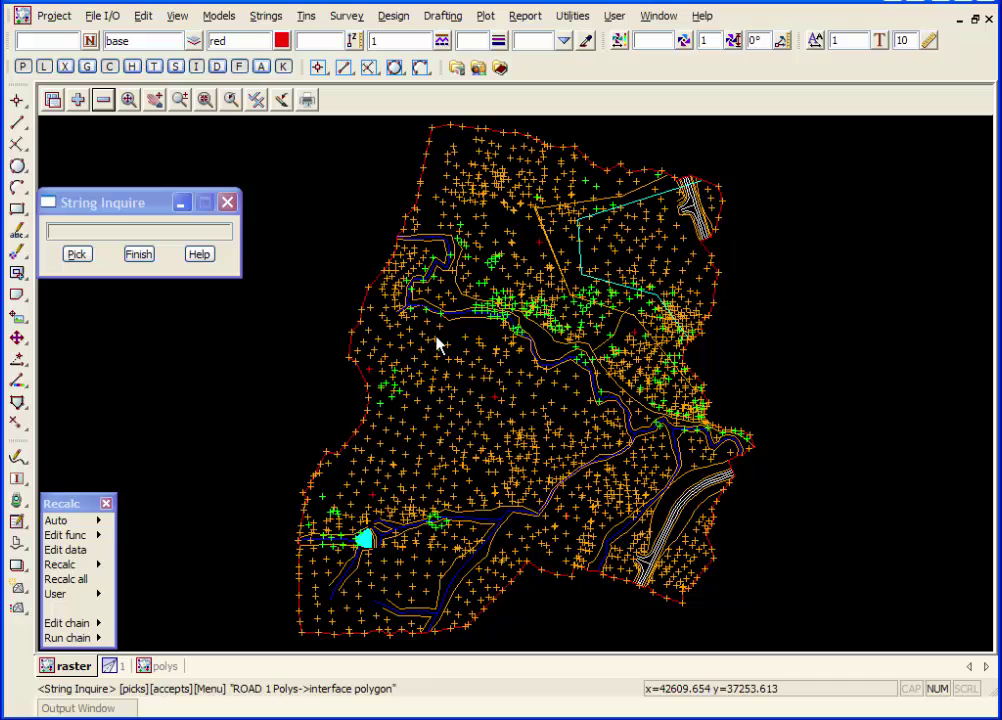
{"action": "left_click", "coordinate": [139, 254]}
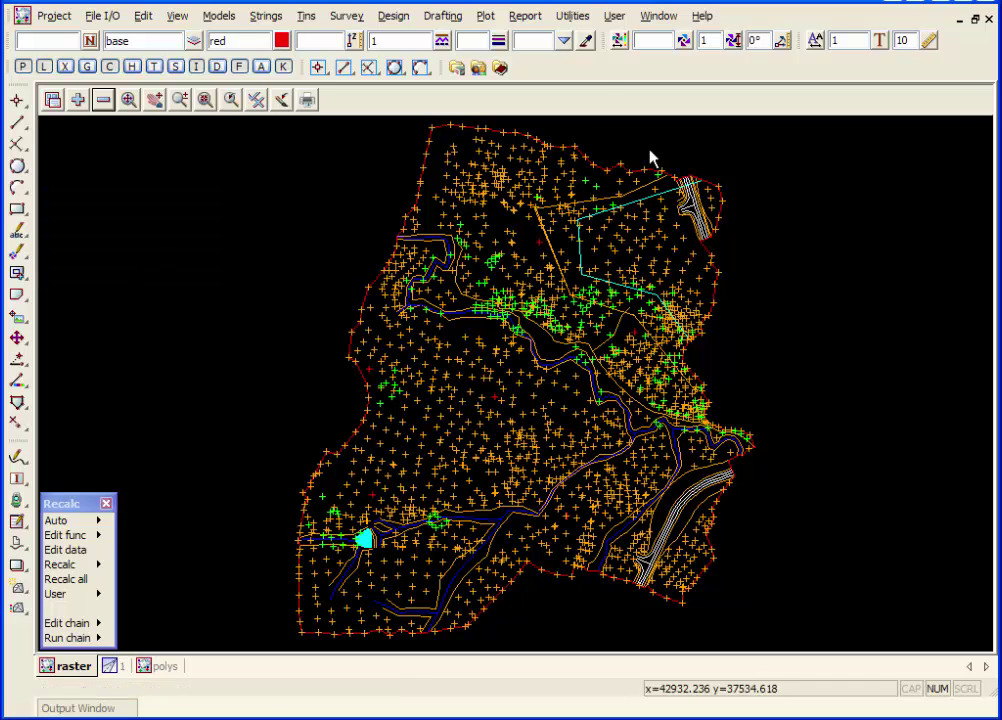
Start the Fence tool with the data source set to view raster.
{"action": "left_click", "coordinate": [575, 16]}
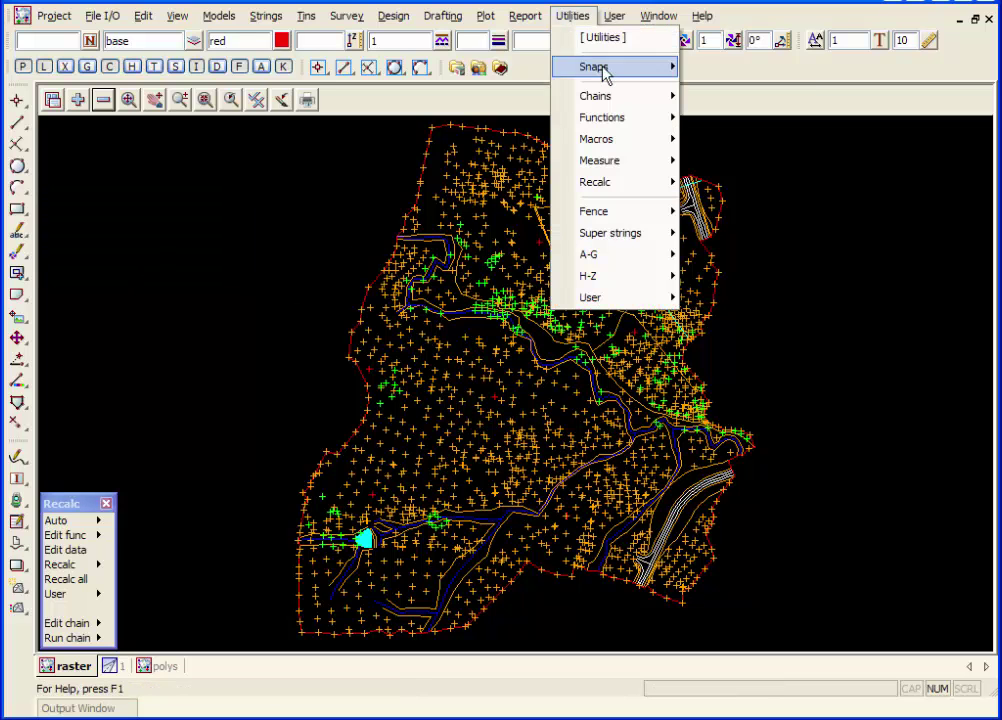
{"action": "mouse_move", "coordinate": [607, 222]}
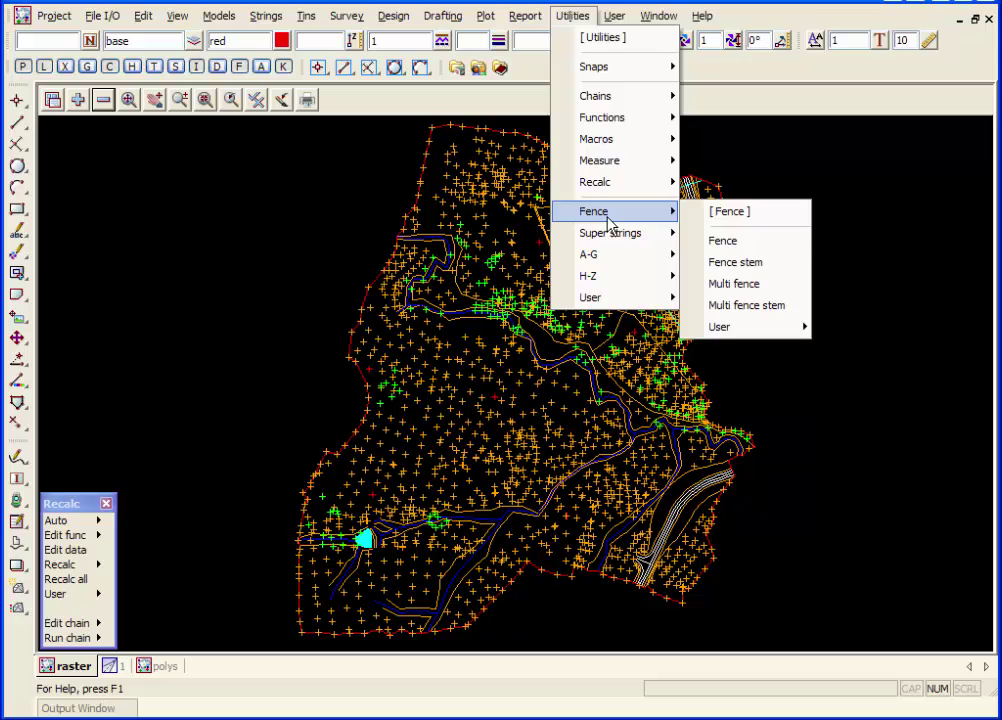
{"action": "left_click", "coordinate": [708, 241]}
{"action": "left_click_drag", "start_coordinate": [788, 262], "coordinate": [735, 229]}
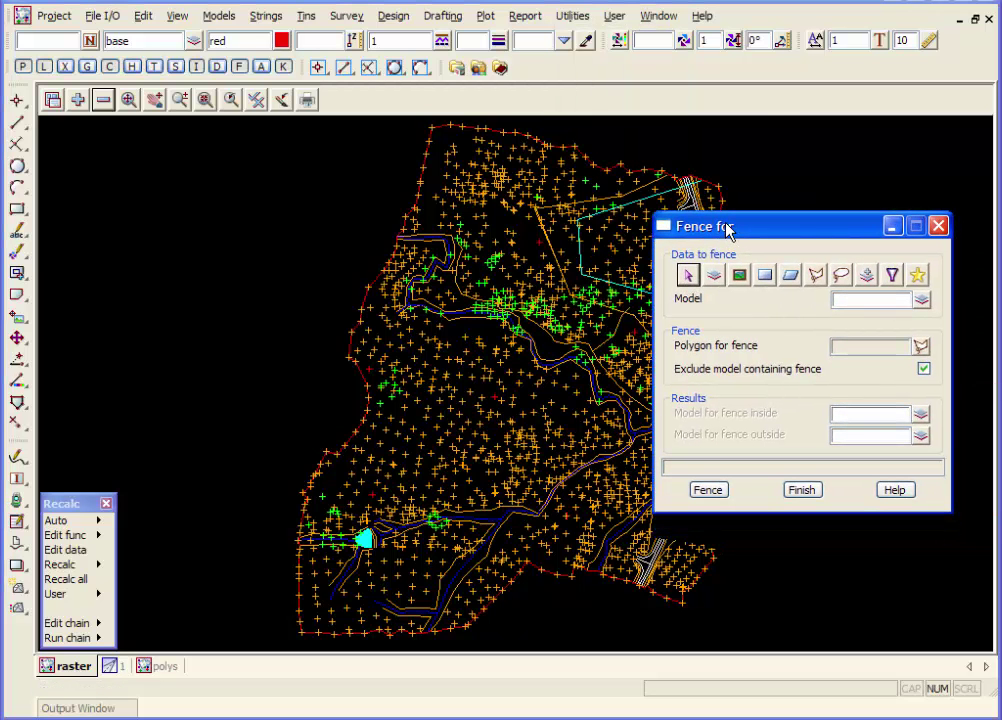
{"action": "left_click", "coordinate": [740, 276]}
{"action": "left_click", "coordinate": [920, 301]}
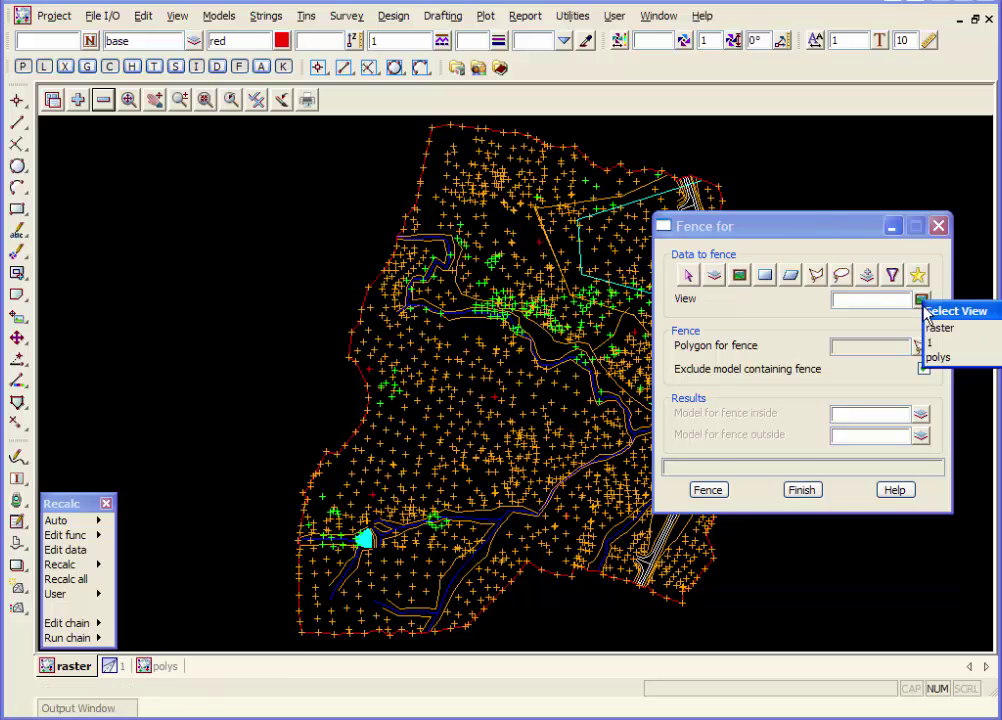
{"action": "left_click", "coordinate": [930, 327]}
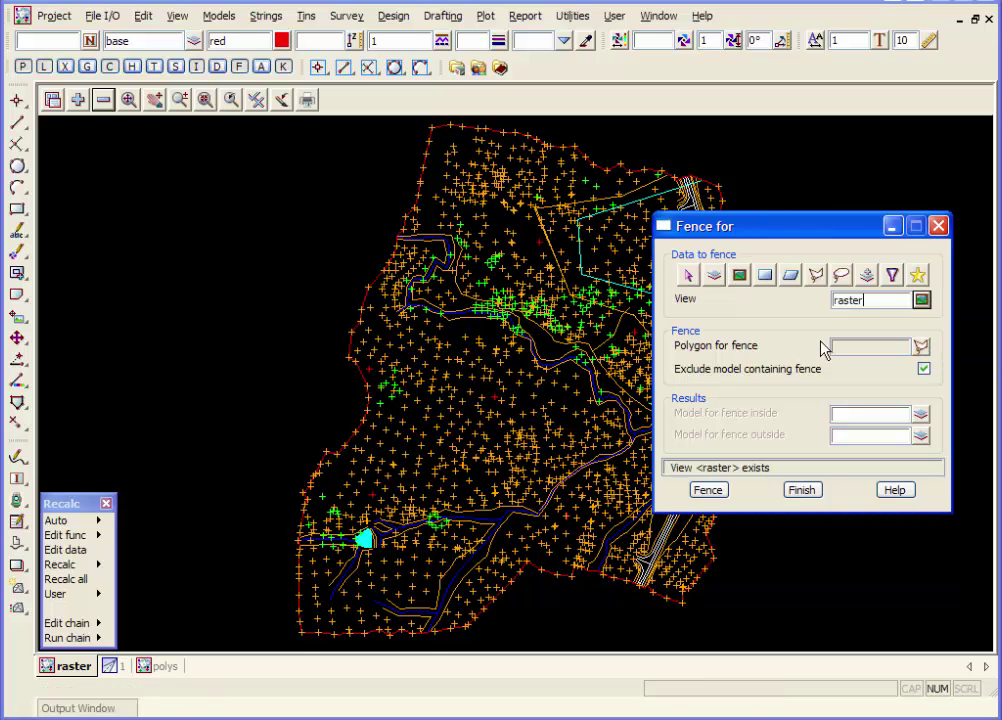
Fence with the ROAD 1 Polys interface polygon, sending outside data to survey DTM OUTSIDE.
{"action": "left_click", "coordinate": [921, 347]}
{"action": "left_click", "coordinate": [938, 376]}
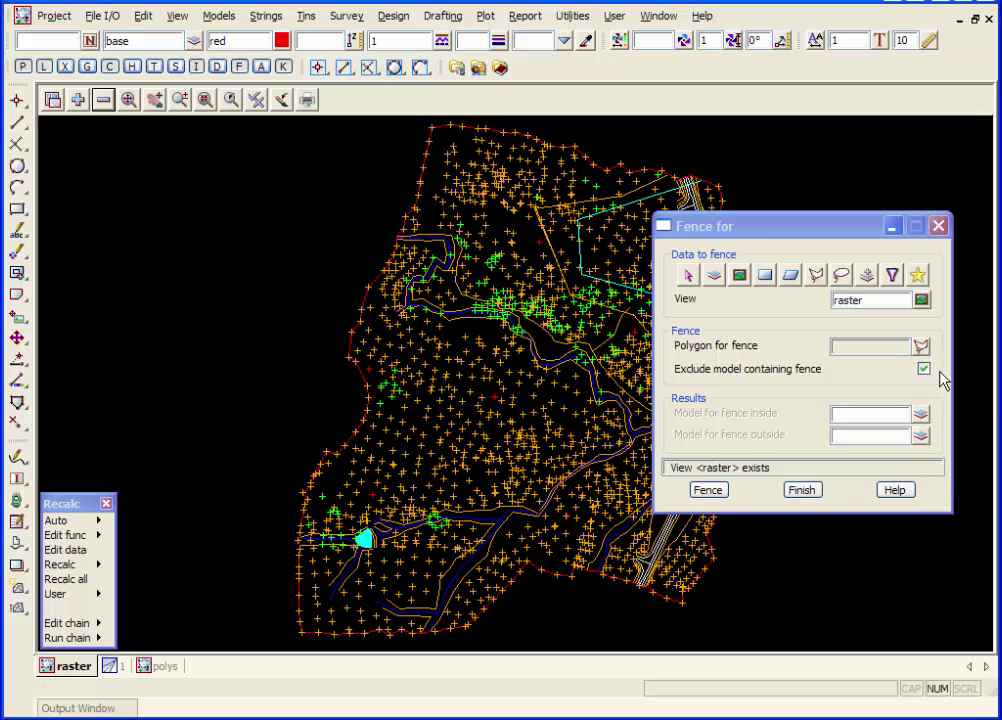
{"action": "left_click", "coordinate": [155, 666]}
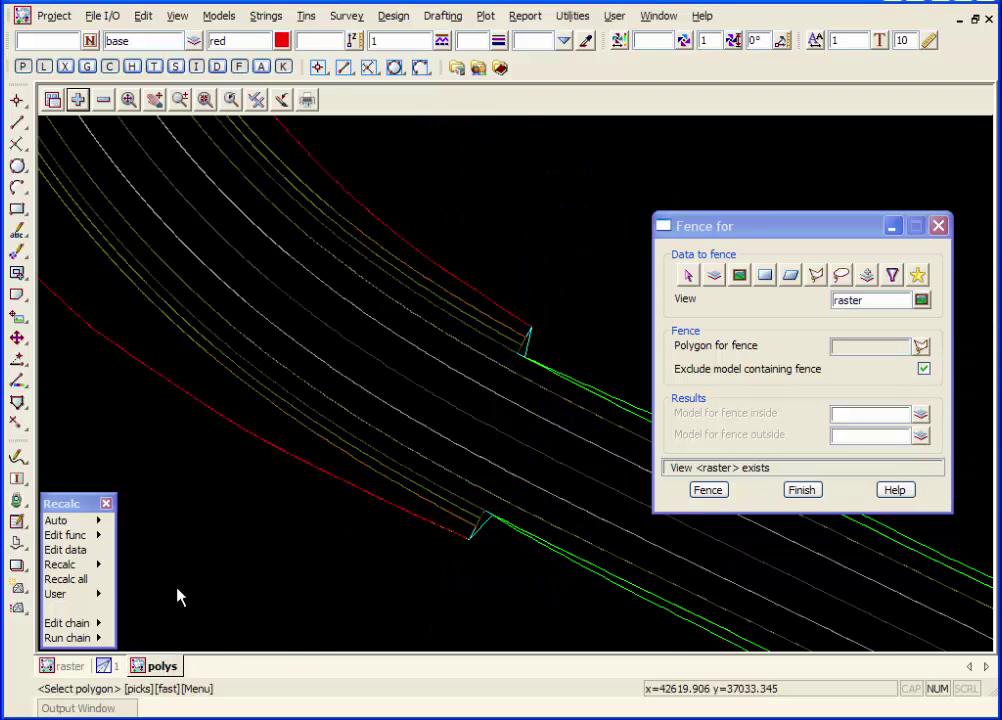
{"action": "left_click", "coordinate": [289, 464]}
{"action": "middle_click", "coordinate": [289, 464]}
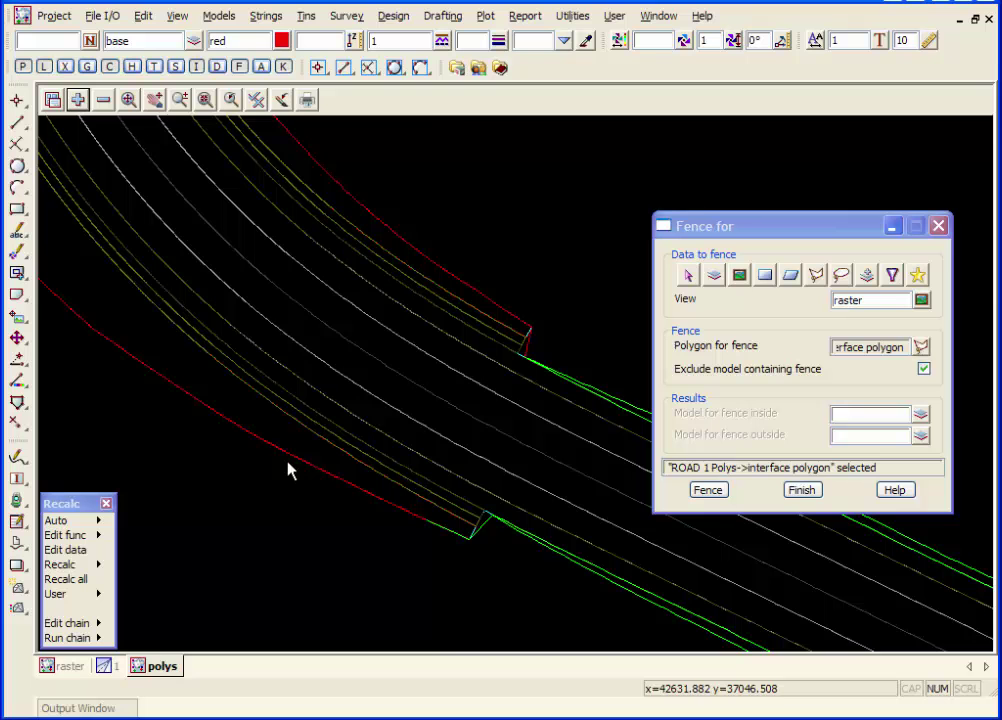
{"action": "left_click", "coordinate": [55, 667]}
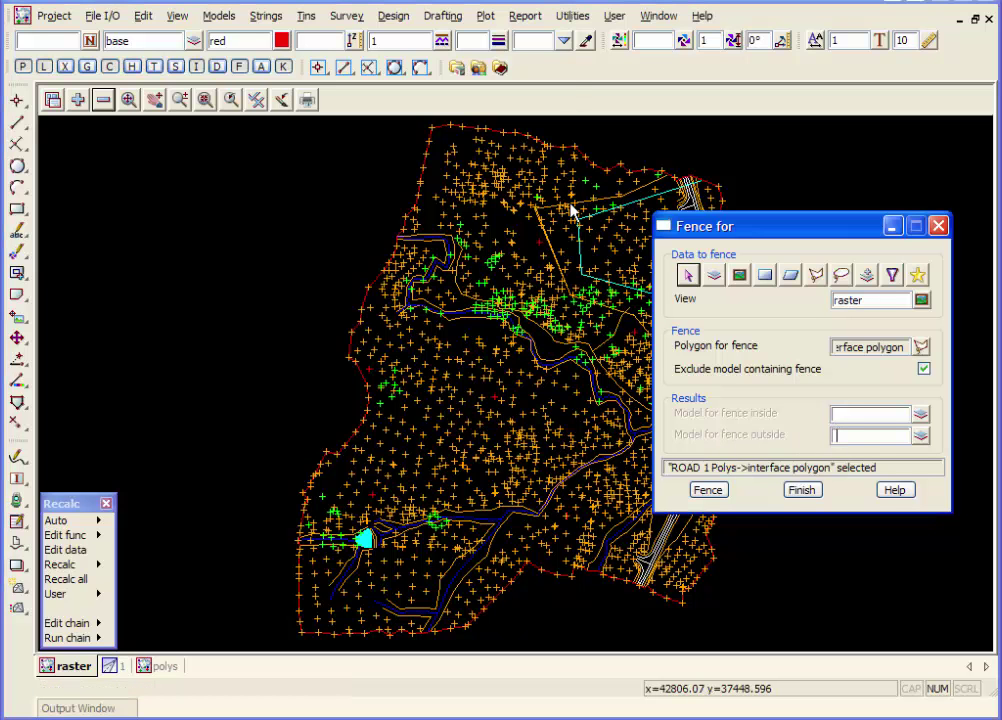
{"action": "type", "text": "survey"}
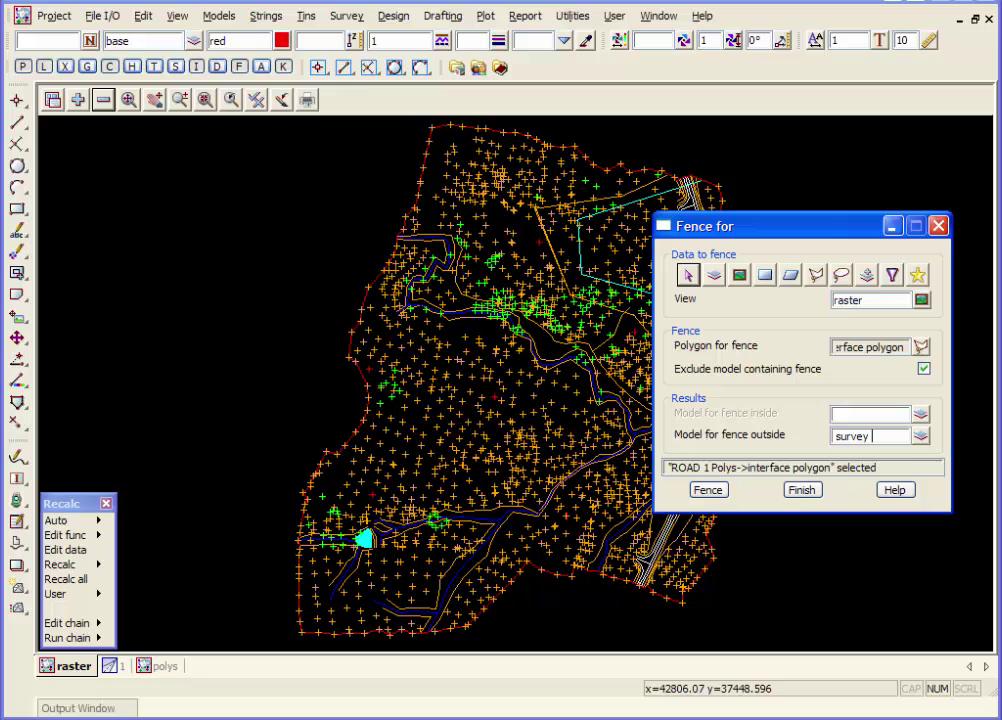
{"action": "type", "text": " DTM OUTSIDE"}
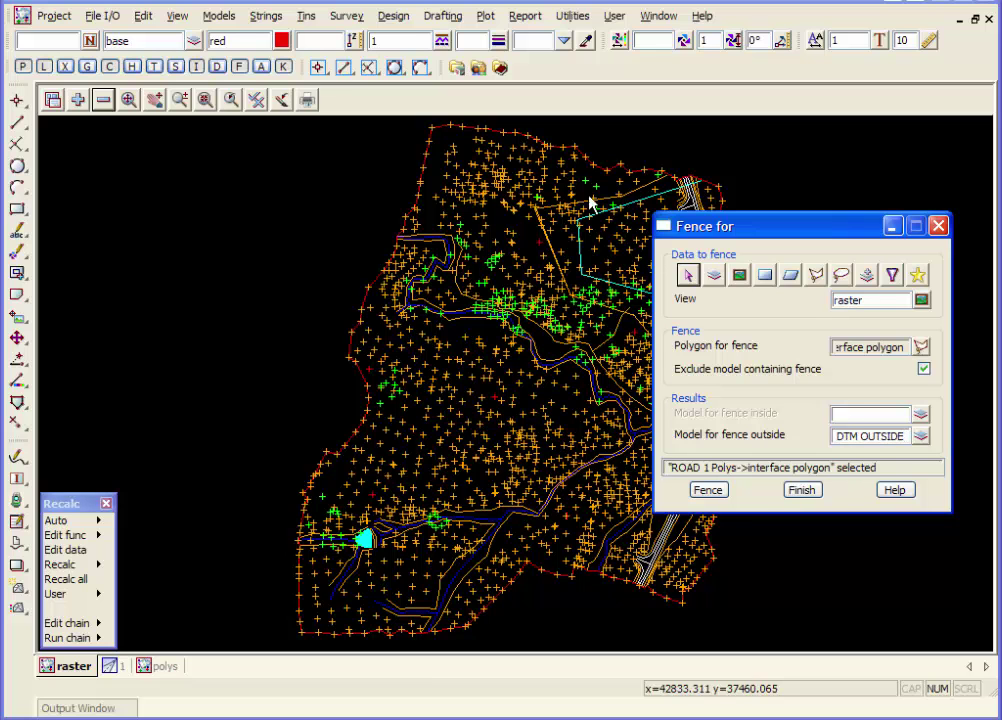
{"action": "left_click", "coordinate": [708, 490]}
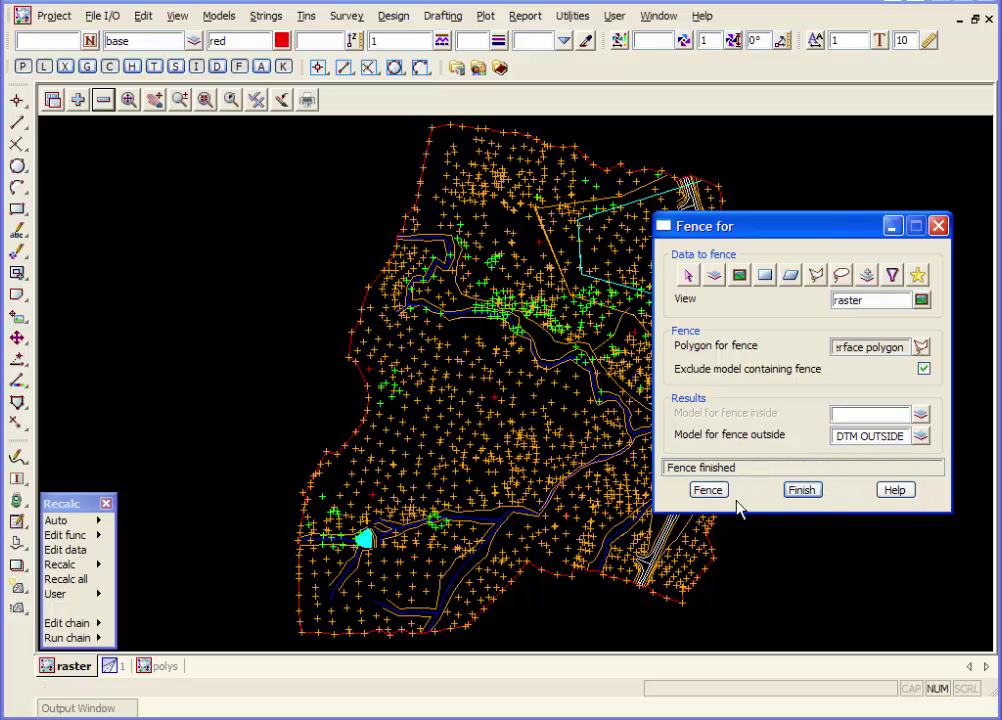
Close Fence and remove every model from the raster view.
{"action": "left_click", "coordinate": [802, 491]}
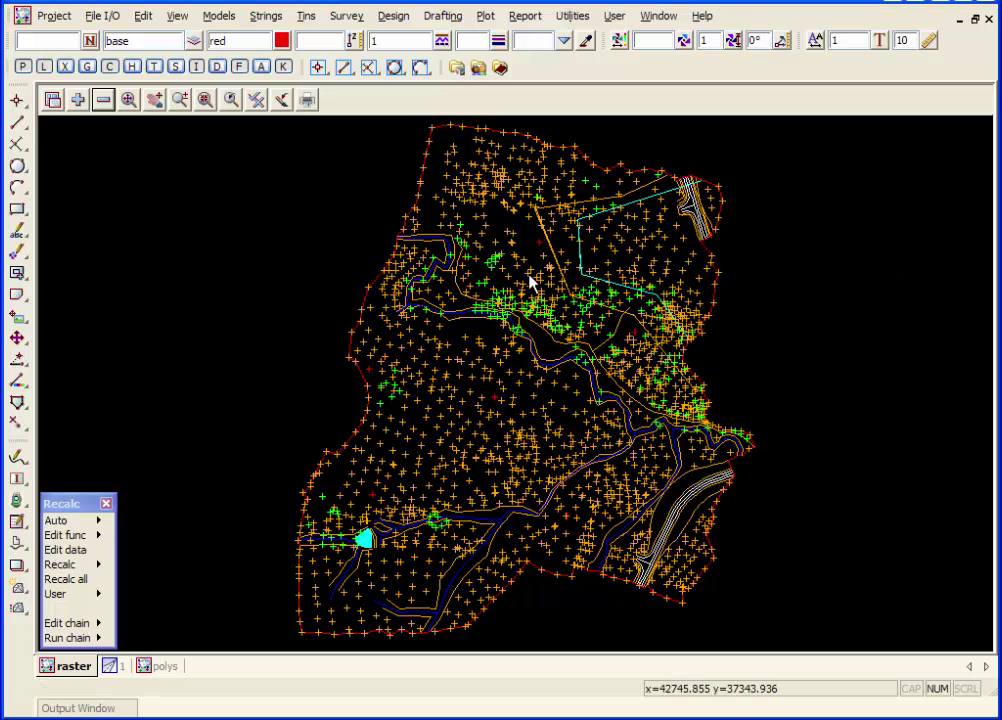
{"action": "left_click", "coordinate": [105, 101]}
{"action": "left_click_drag", "start_coordinate": [139, 146], "coordinate": [146, 311]}
{"action": "left_click", "coordinate": [165, 437]}
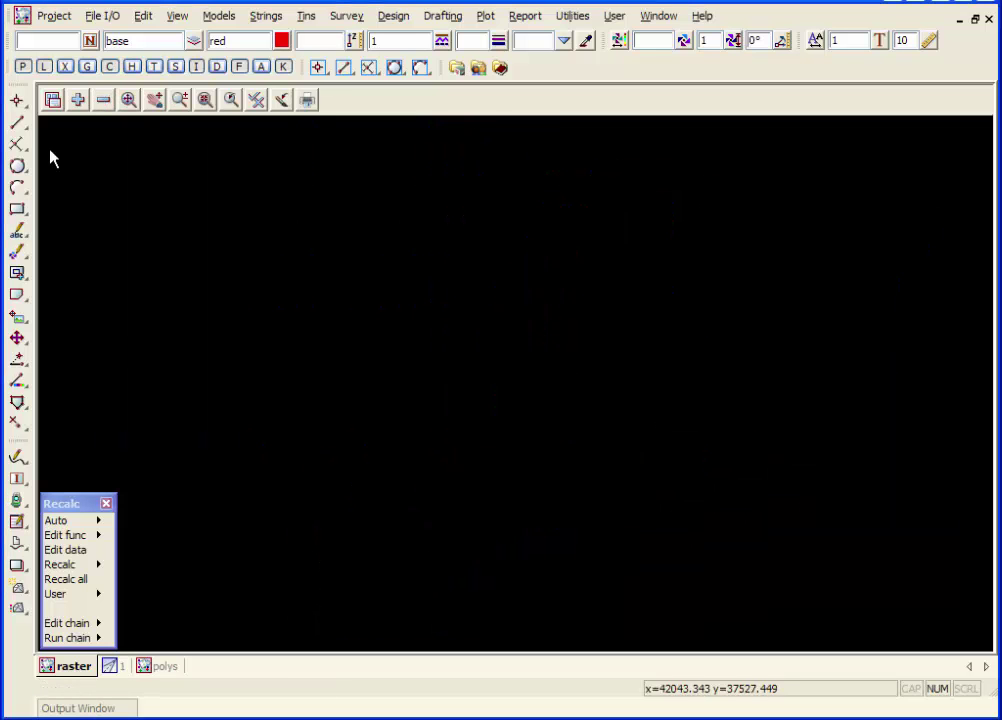
Add survey DTM OUTSIDE, ROAD 1 Sects and ROAD 1 Strs to the raster view.
{"action": "left_click", "coordinate": [78, 99]}
{"action": "double_click", "coordinate": [133, 248]}
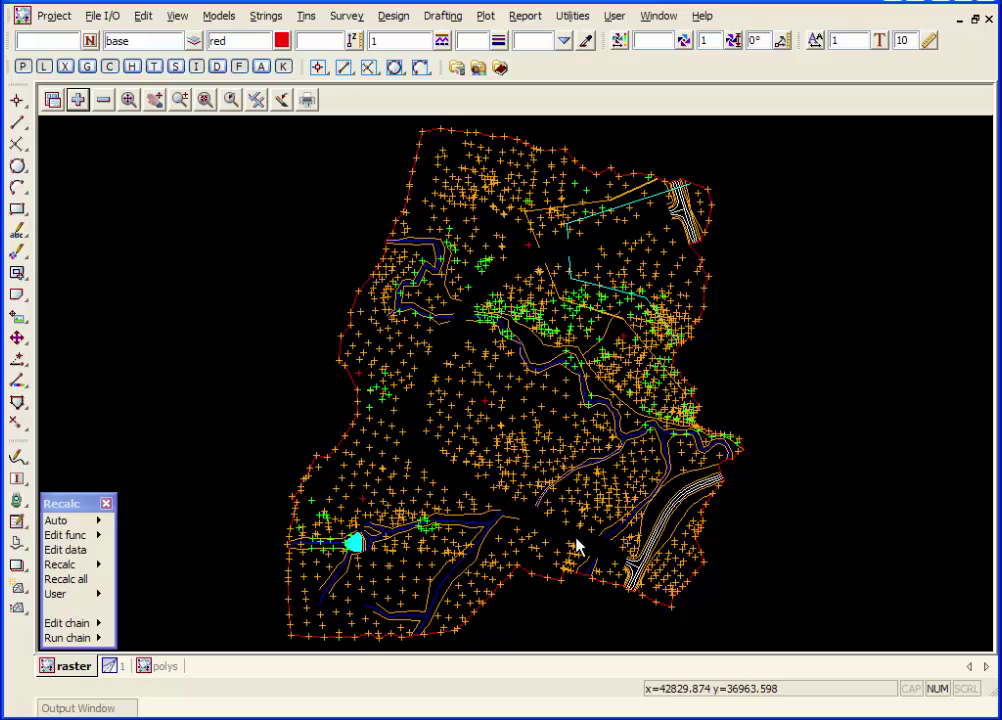
{"action": "left_click", "coordinate": [77, 100]}
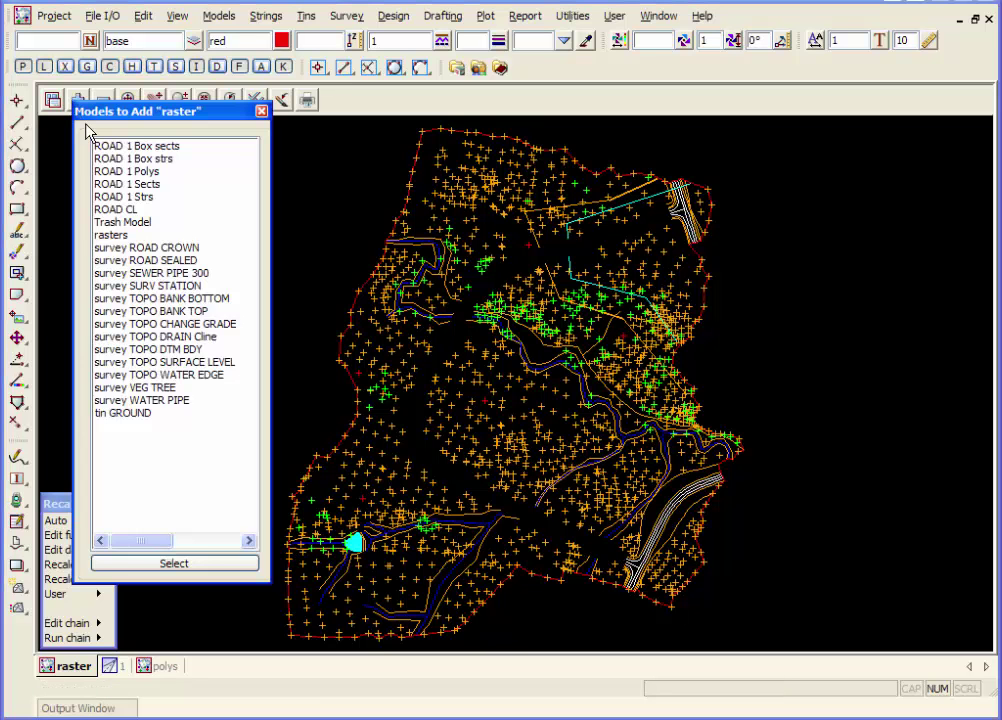
{"action": "left_click", "coordinate": [159, 186]}
{"action": "left_click", "coordinate": [160, 198]}
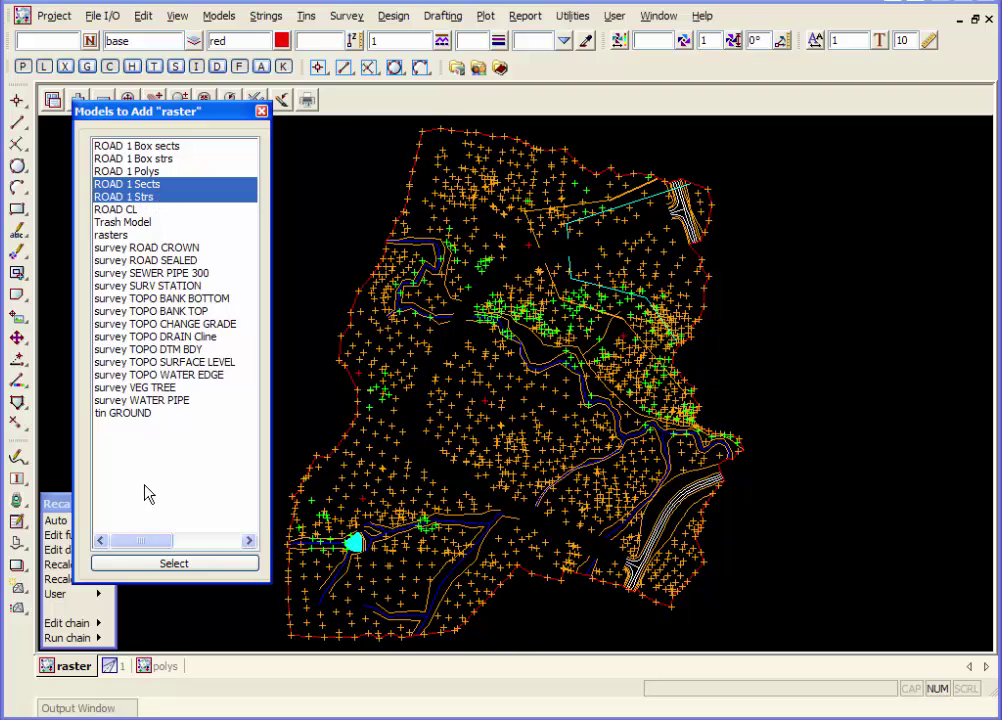
{"action": "left_click", "coordinate": [145, 564]}
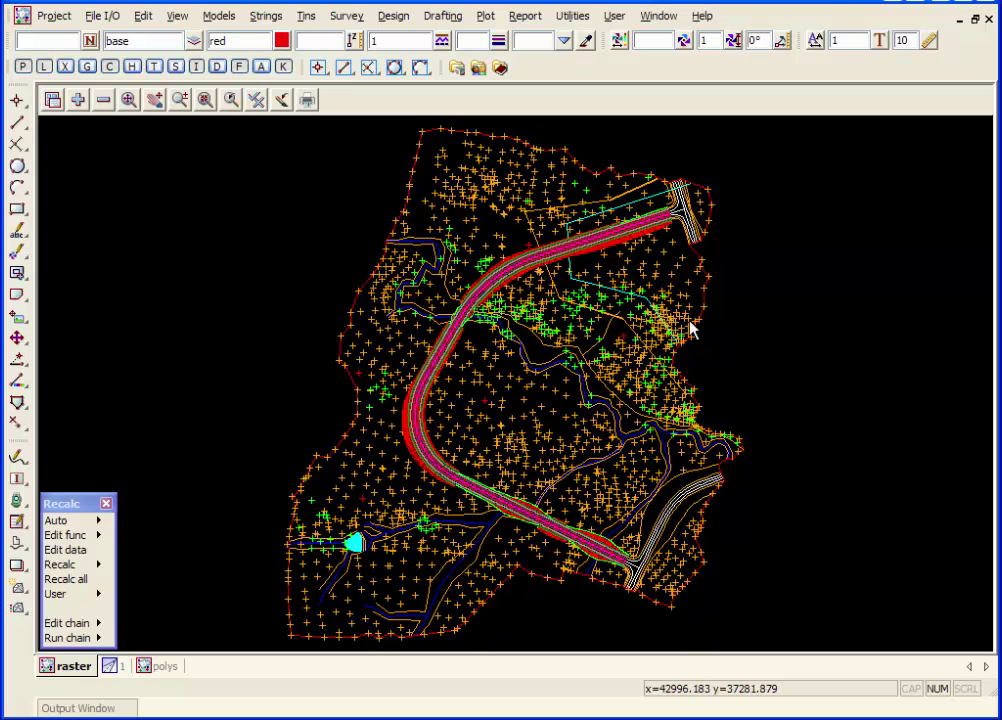
Start Triangulate a Data Source with function 'tin Combined', tin name Combined, colour colourbond.
{"action": "left_click", "coordinate": [306, 16]}
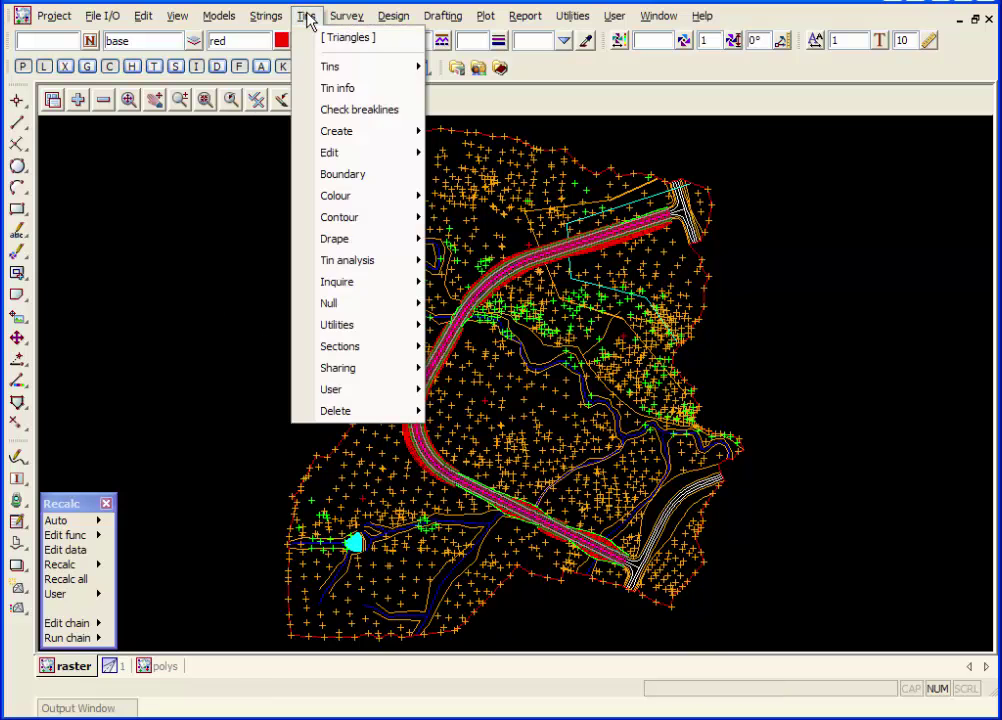
{"action": "mouse_move", "coordinate": [360, 136]}
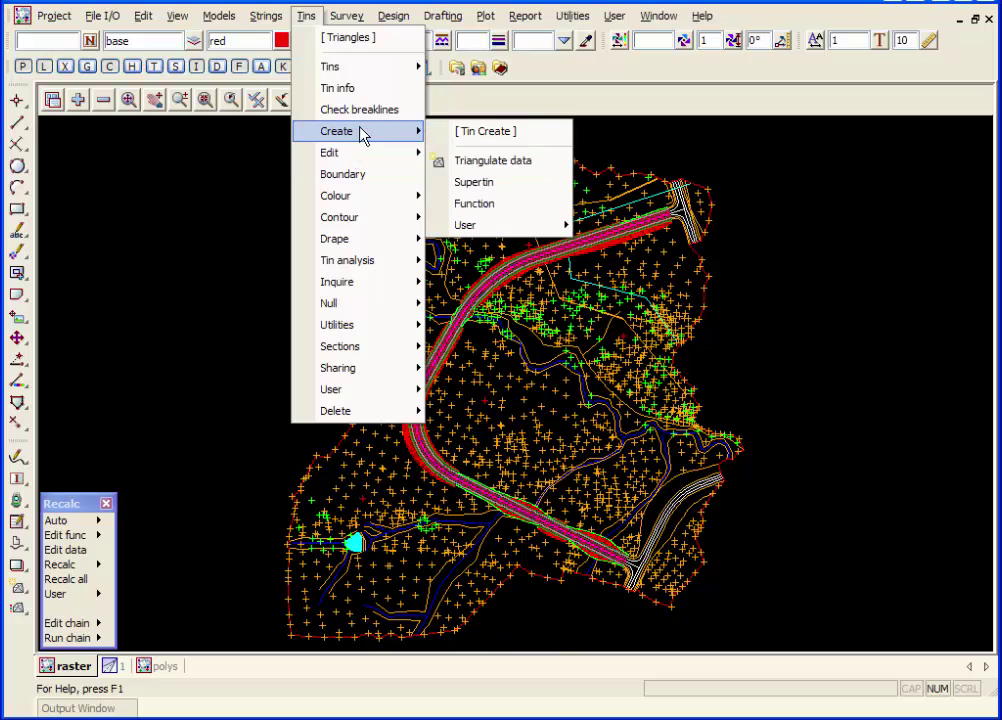
{"action": "left_click", "coordinate": [497, 166]}
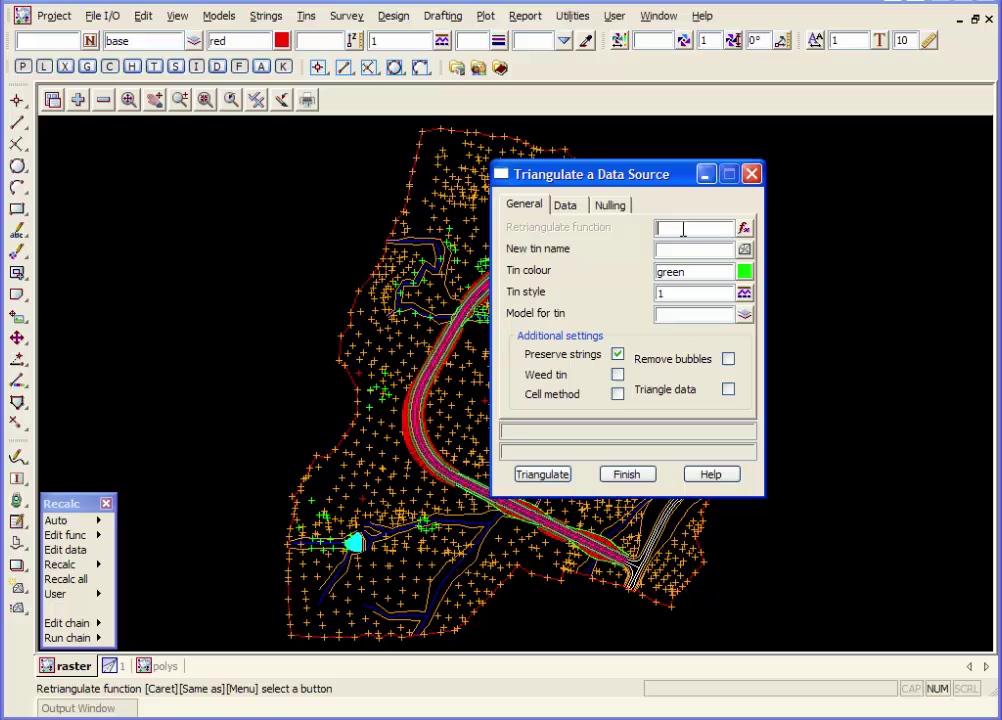
{"action": "type", "text": "tin"}
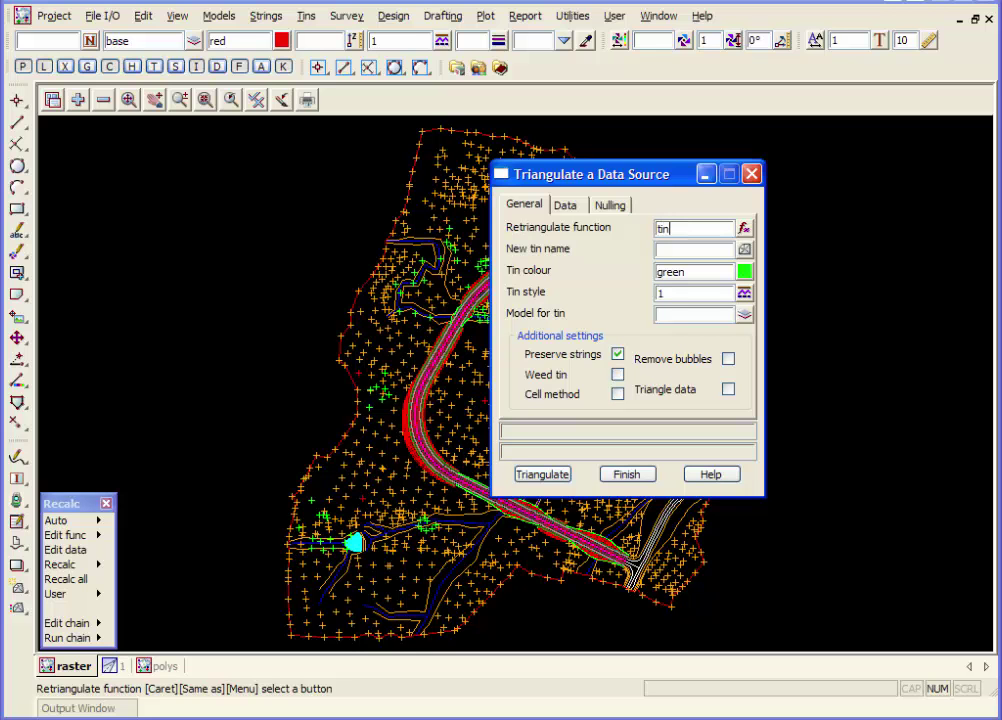
{"action": "type", "text": " Combined"}
{"action": "key", "text": "Return"}
{"action": "type", "text": "Co"}
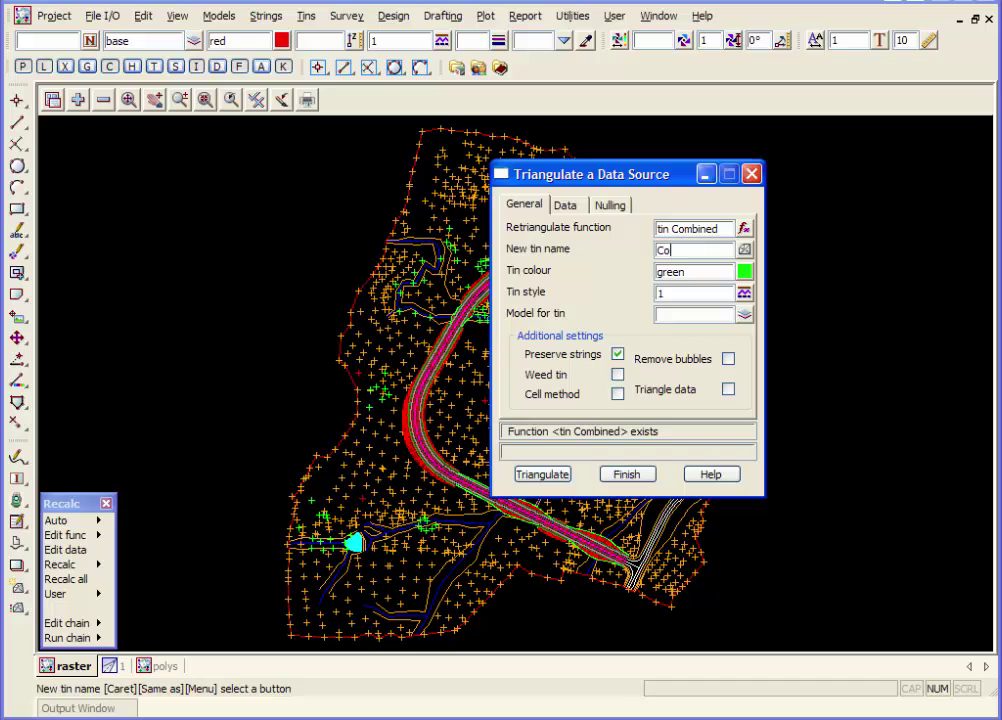
{"action": "key", "text": "Return"}
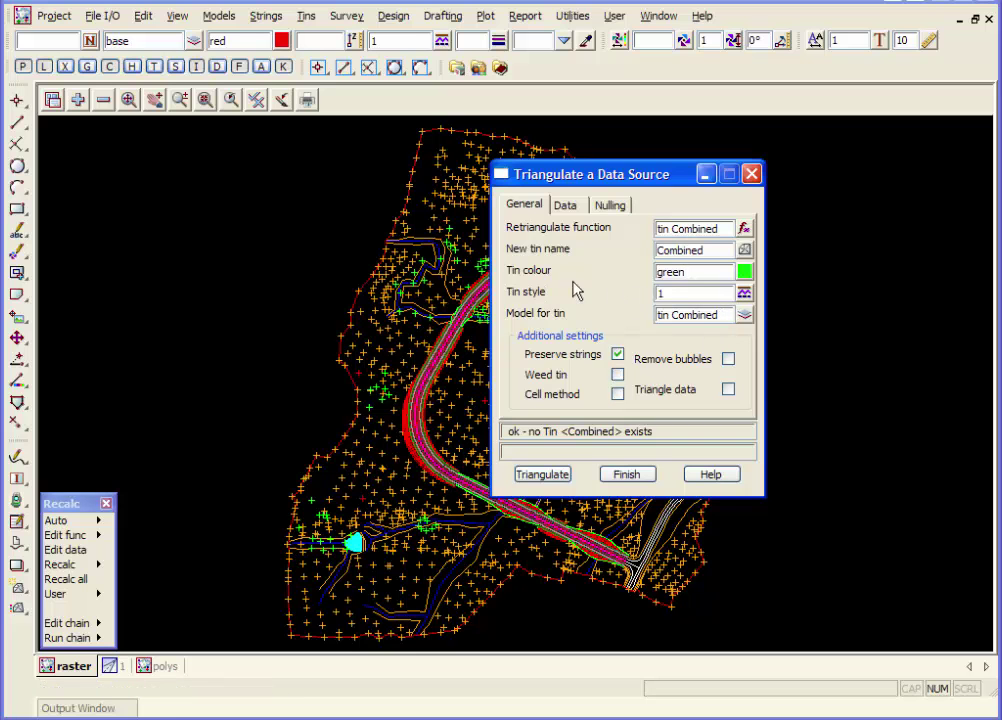
{"action": "left_click", "coordinate": [744, 271]}
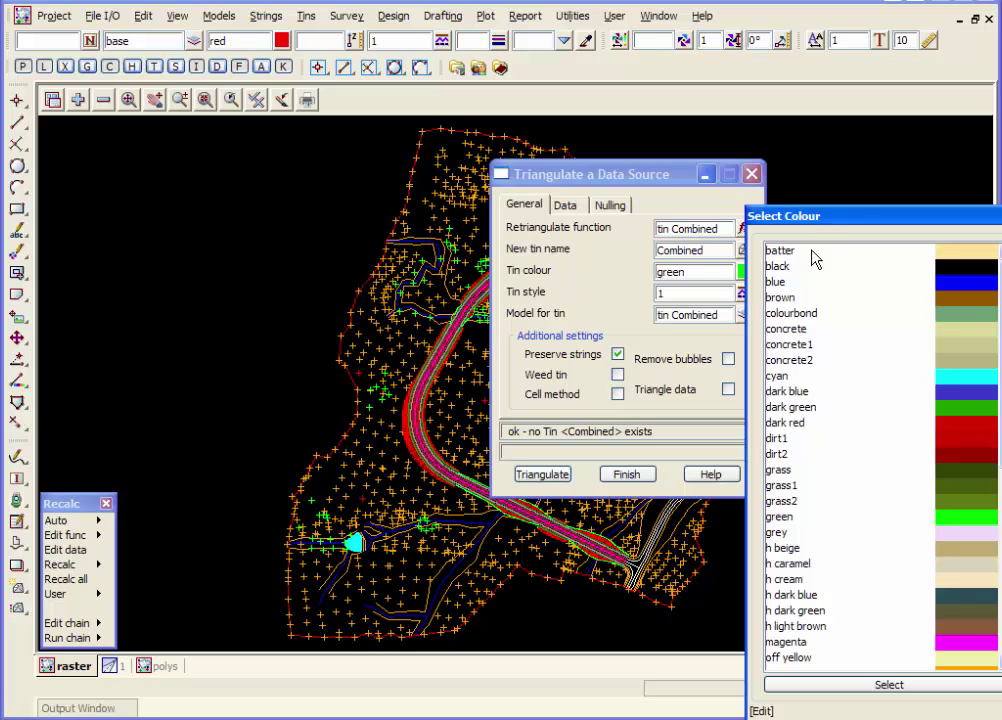
{"action": "double_click", "coordinate": [796, 315]}
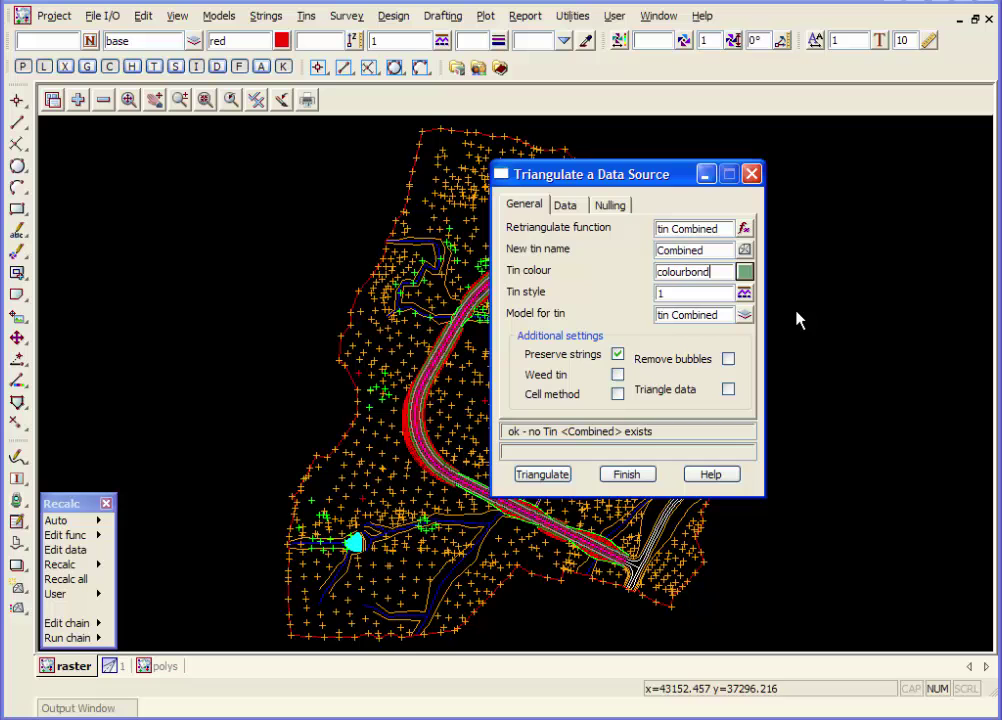
Set the triangulation data source to the raster view.
{"action": "left_click", "coordinate": [564, 206]}
{"action": "left_click", "coordinate": [559, 248]}
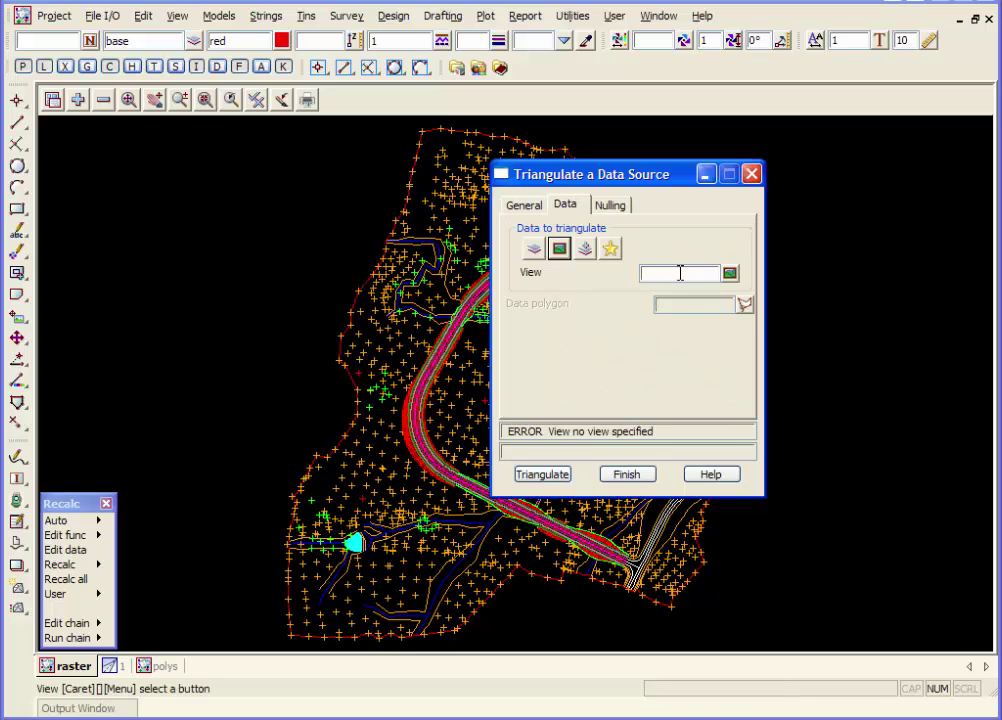
{"action": "left_click", "coordinate": [730, 274]}
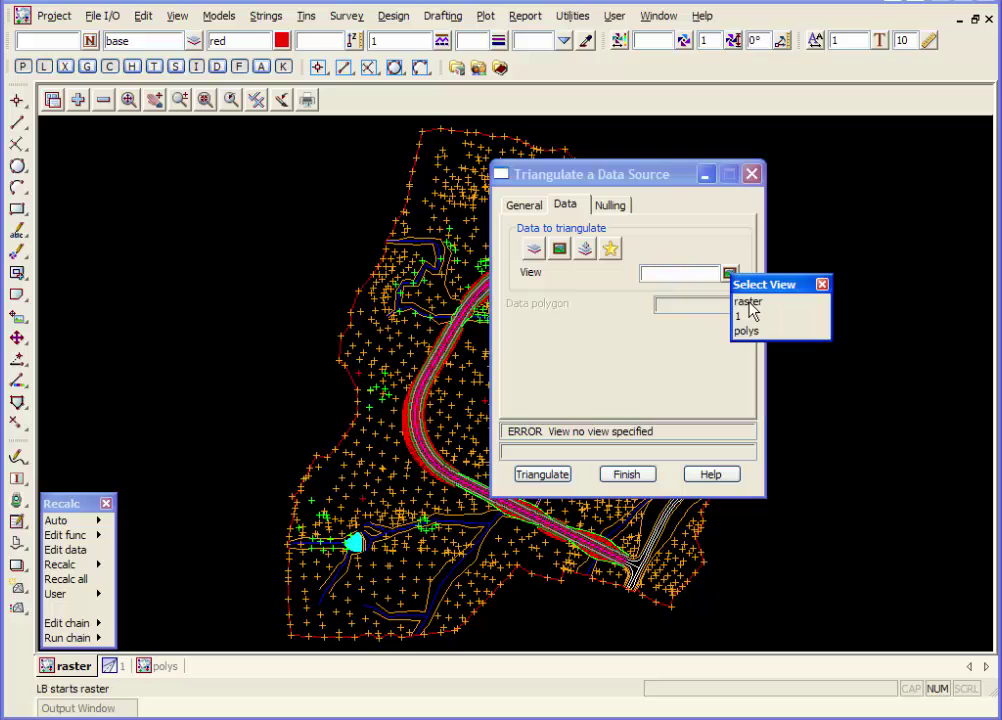
{"action": "left_click", "coordinate": [748, 302]}
{"action": "left_click", "coordinate": [618, 365]}
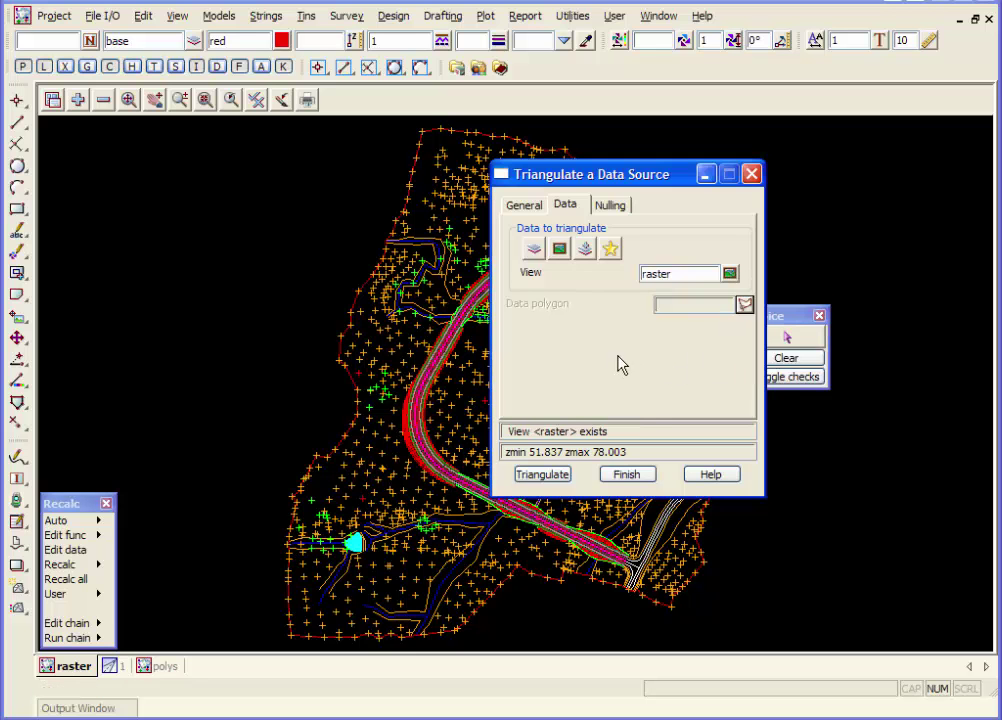
Apply nulling with the DTMBDY string as null polygon and triangulate.
{"action": "left_click", "coordinate": [609, 205]}
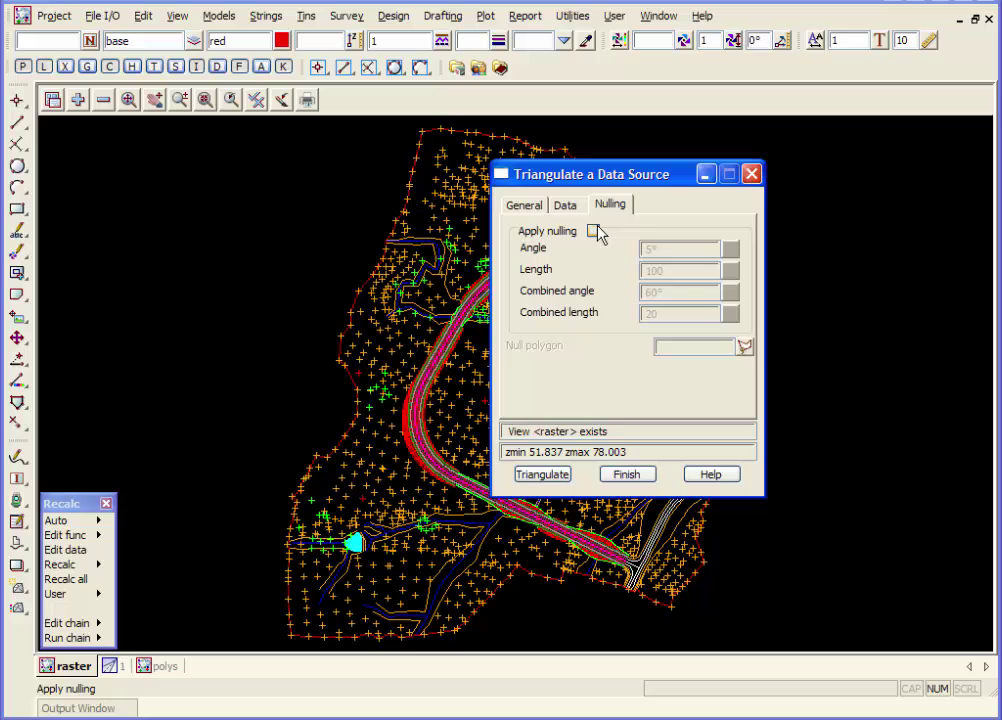
{"action": "left_click", "coordinate": [593, 231]}
{"action": "left_click", "coordinate": [747, 348]}
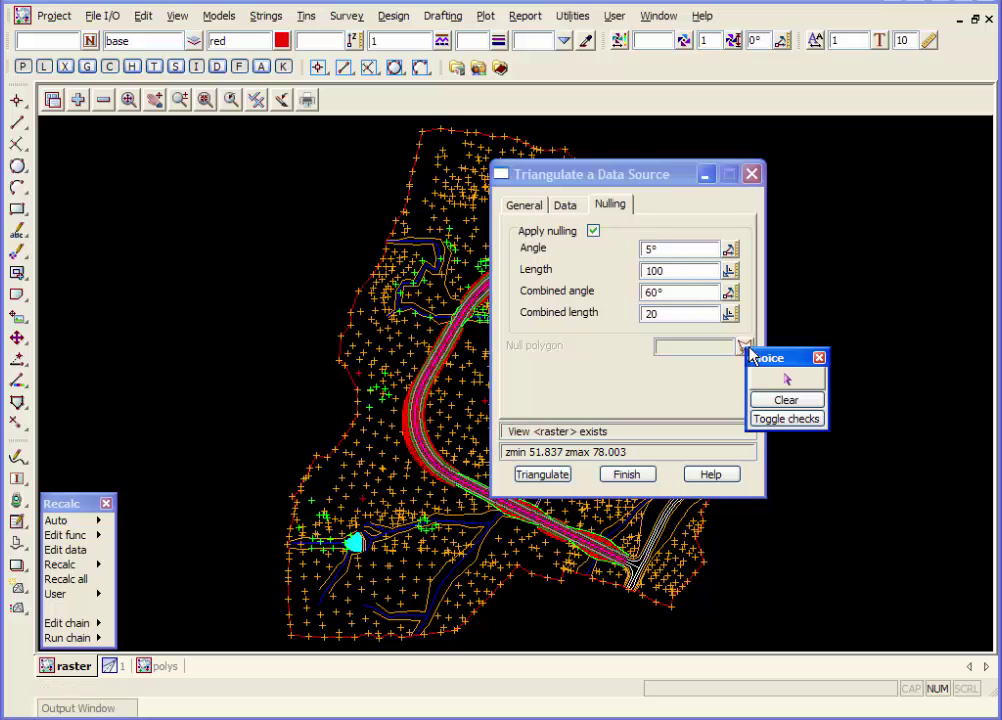
{"action": "left_click", "coordinate": [768, 380]}
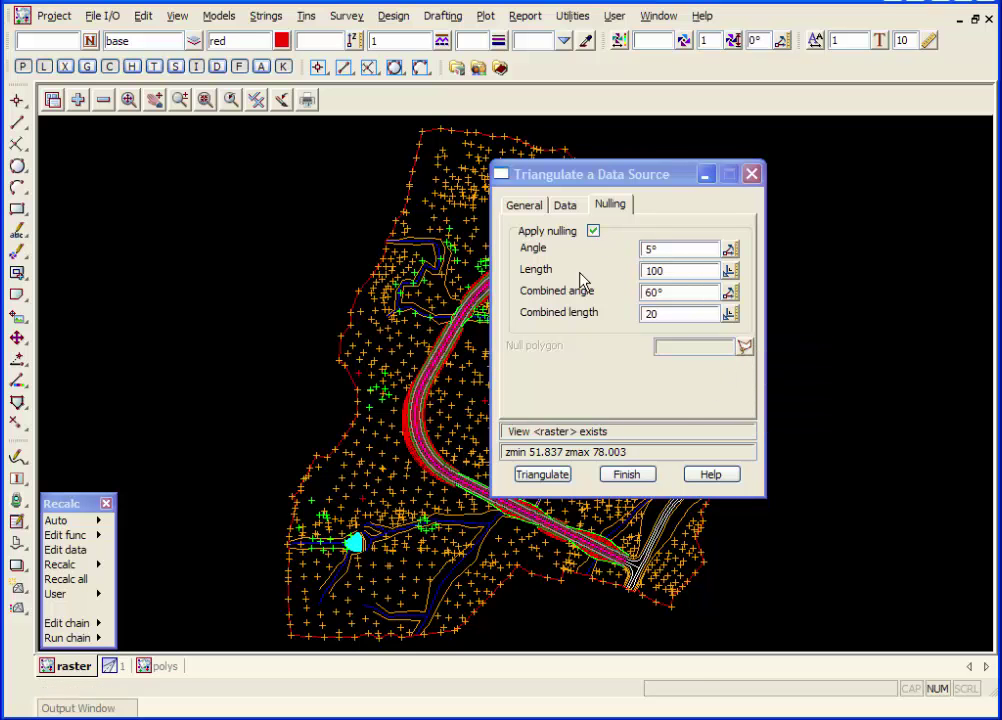
{"action": "left_click", "coordinate": [423, 132]}
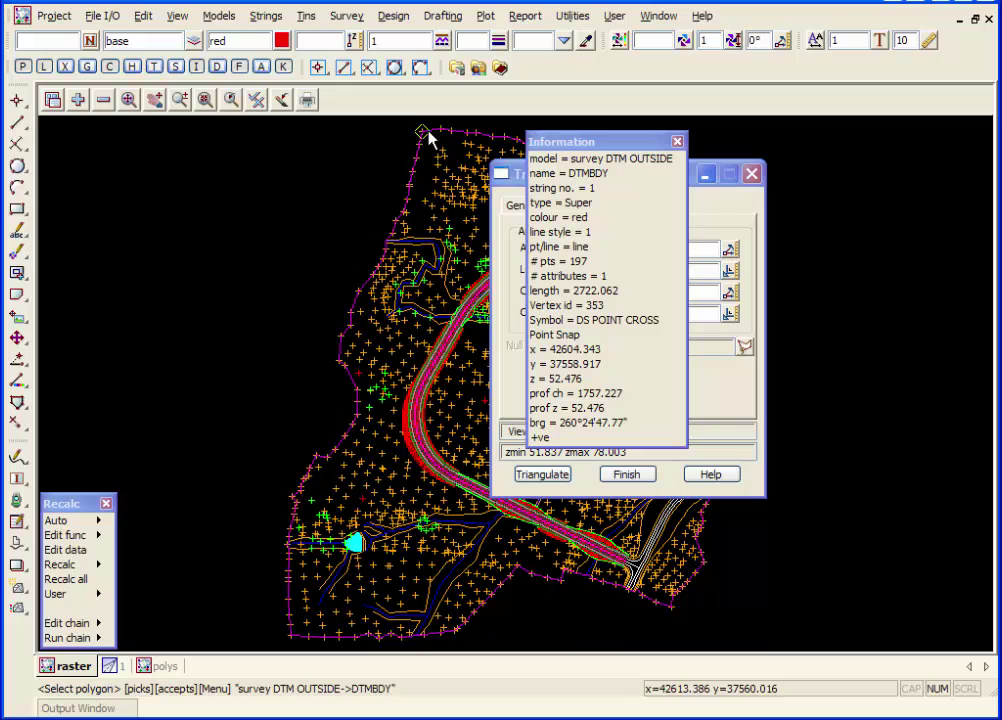
{"action": "middle_click", "coordinate": [426, 135]}
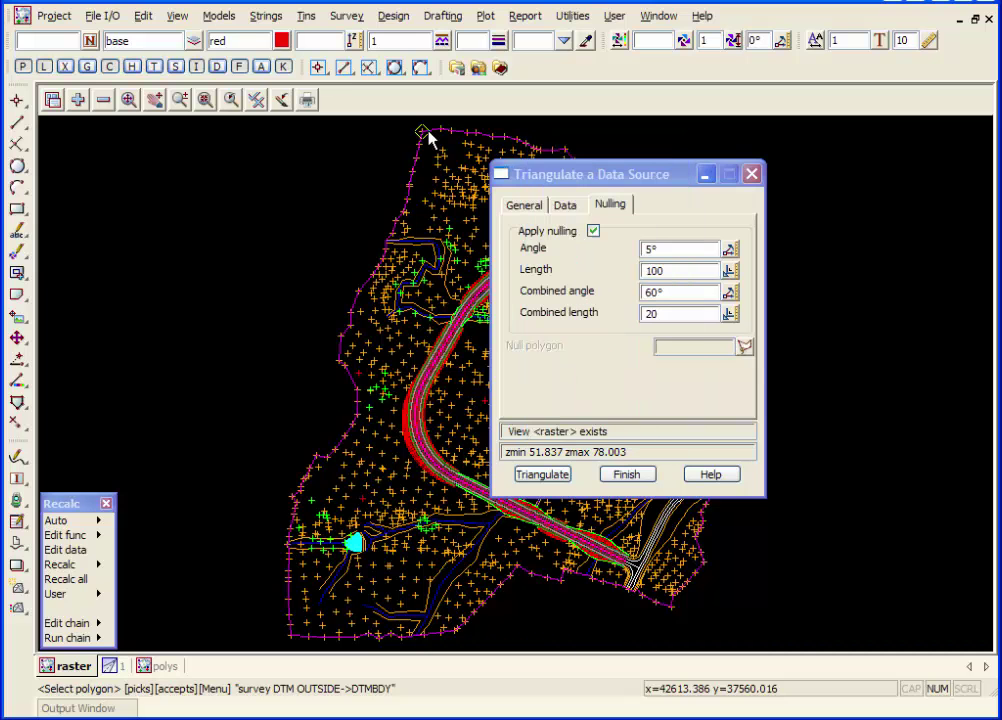
{"action": "left_click", "coordinate": [543, 474]}
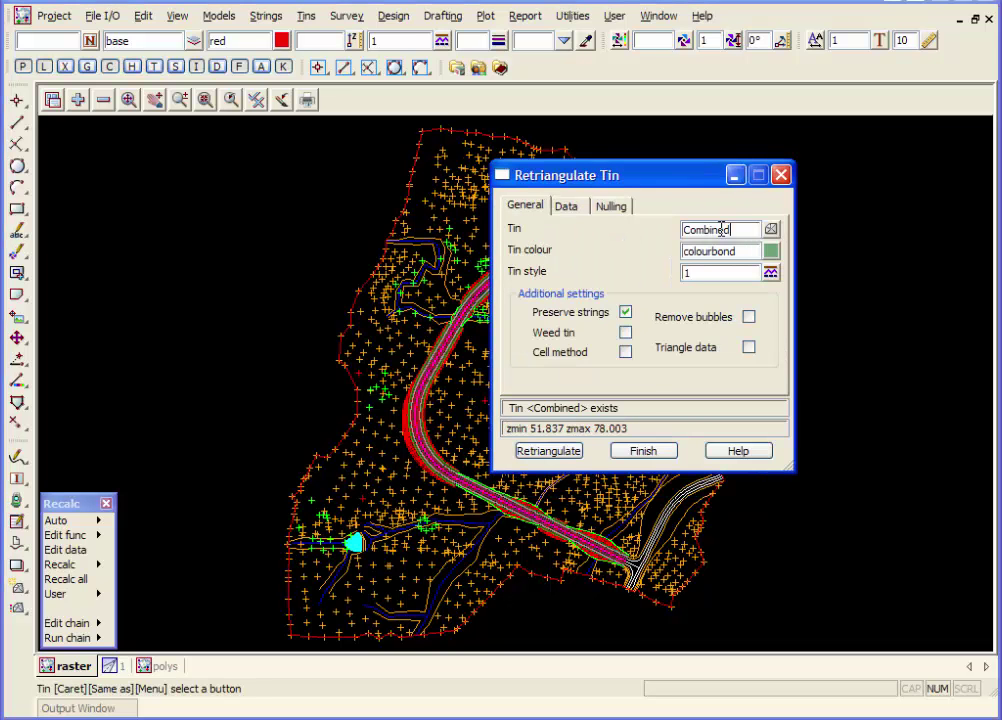
Close the triangulation dialog and add tin Combined to the raster view.
{"action": "left_click", "coordinate": [645, 452]}
{"action": "left_click", "coordinate": [78, 100]}
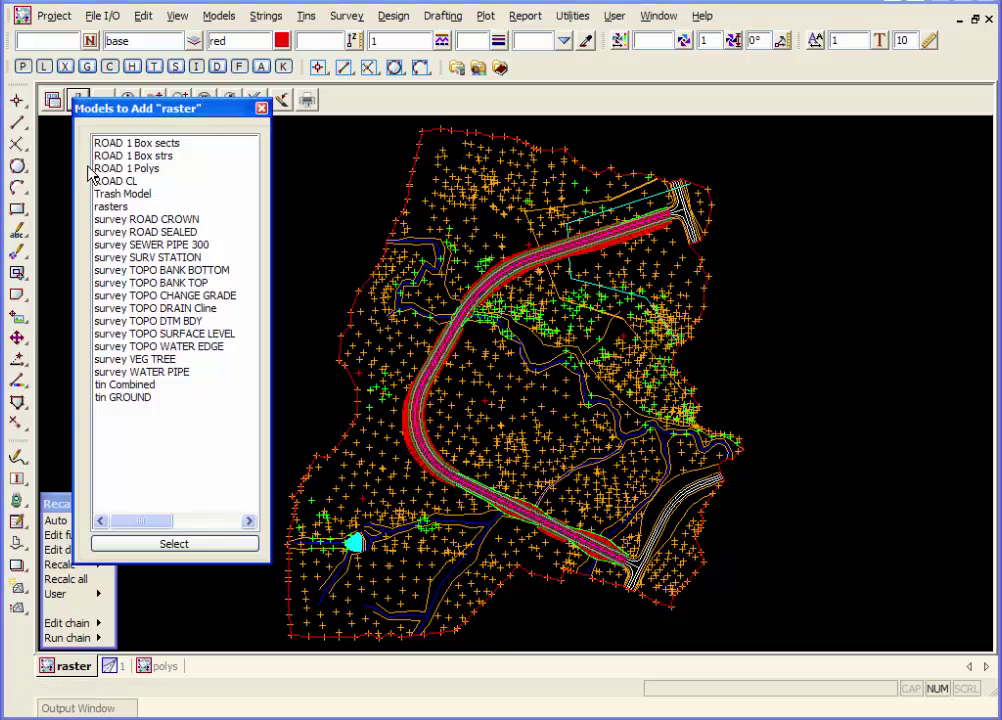
{"action": "double_click", "coordinate": [134, 385]}
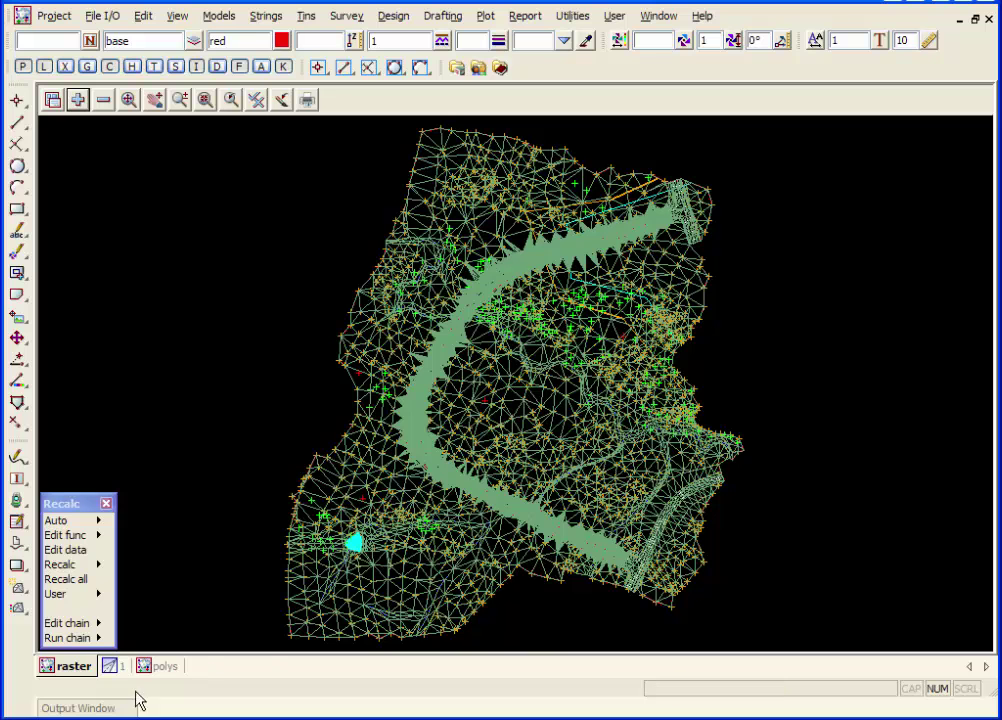
Replace ROAD 1 Sects and ROAD 1 Strs in view 1 with tin Combined.
{"action": "left_click", "coordinate": [111, 668]}
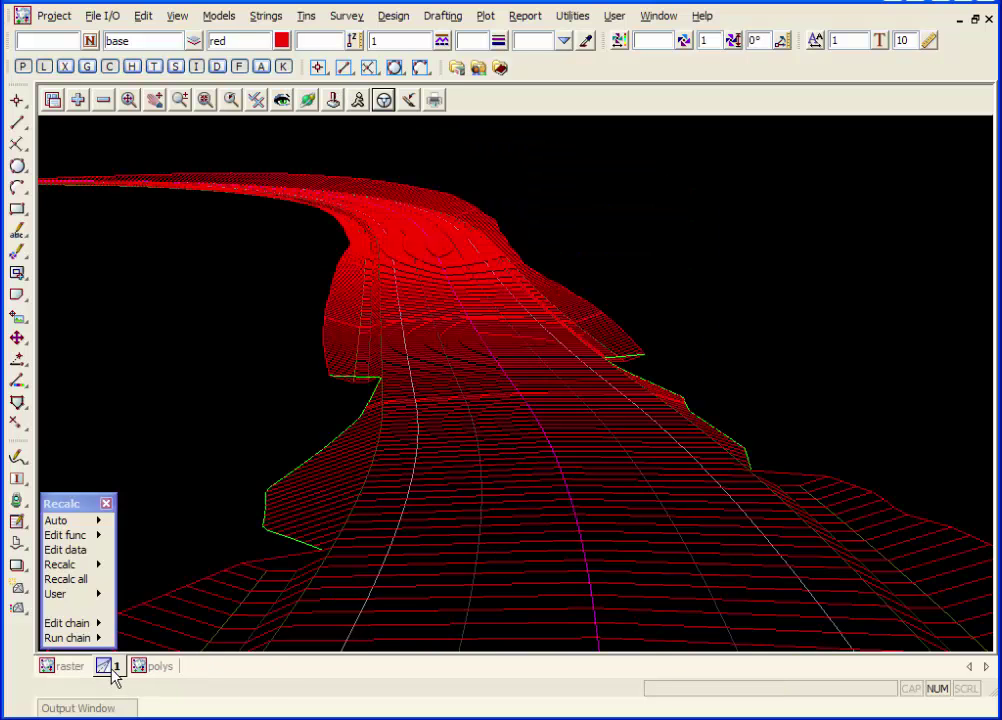
{"action": "left_click", "coordinate": [103, 100]}
{"action": "left_click_drag", "start_coordinate": [136, 148], "coordinate": [139, 166]}
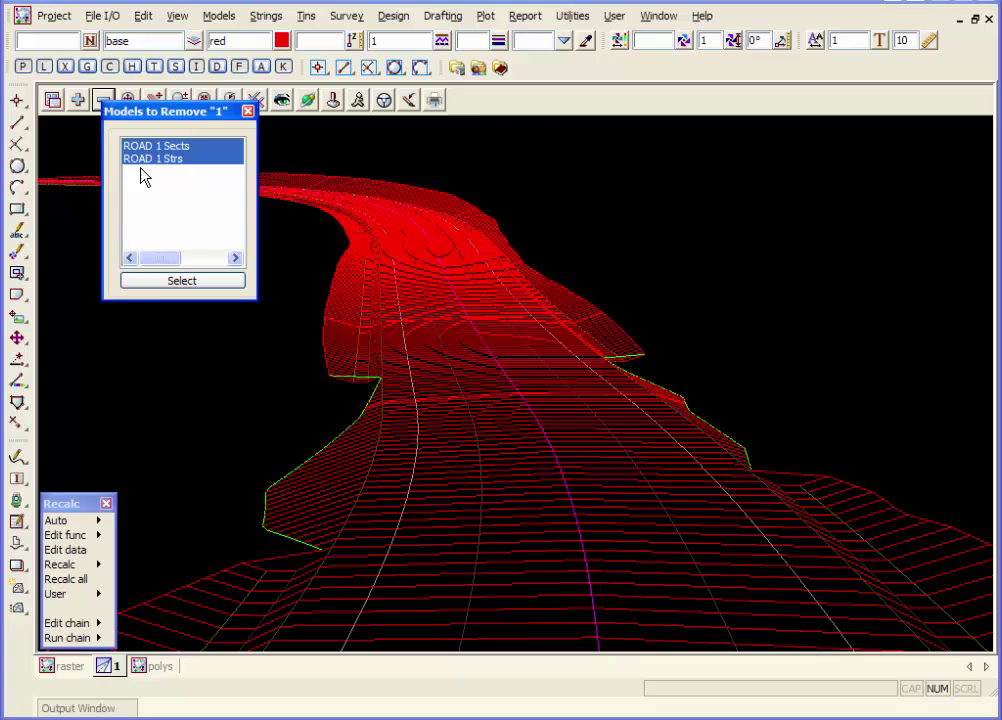
{"action": "left_click", "coordinate": [151, 281]}
{"action": "left_click", "coordinate": [78, 100]}
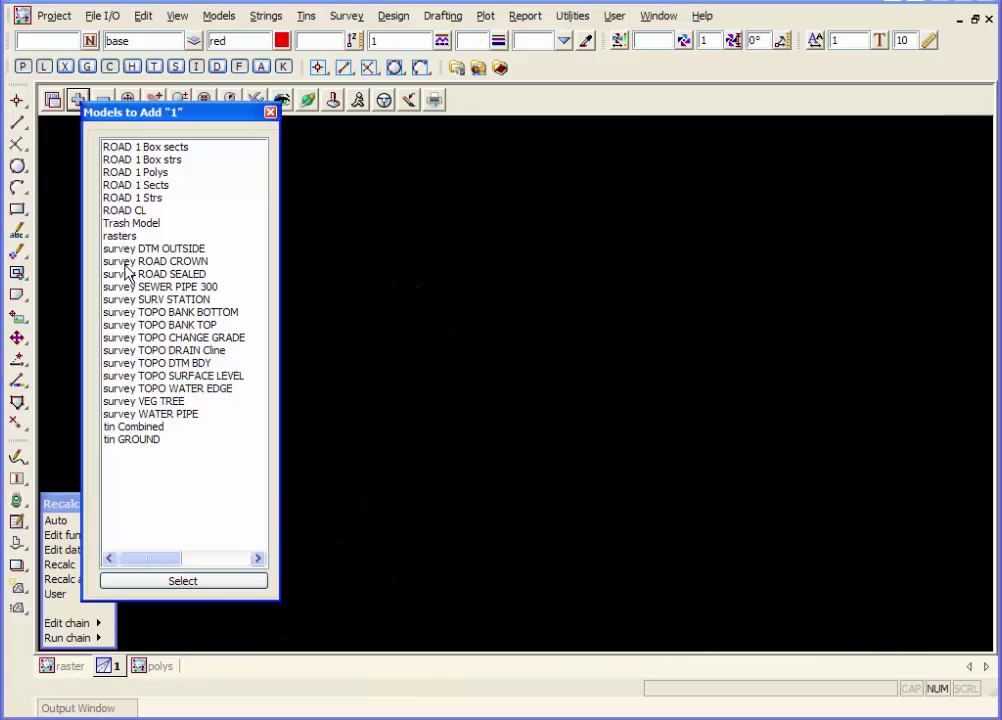
{"action": "double_click", "coordinate": [127, 428]}
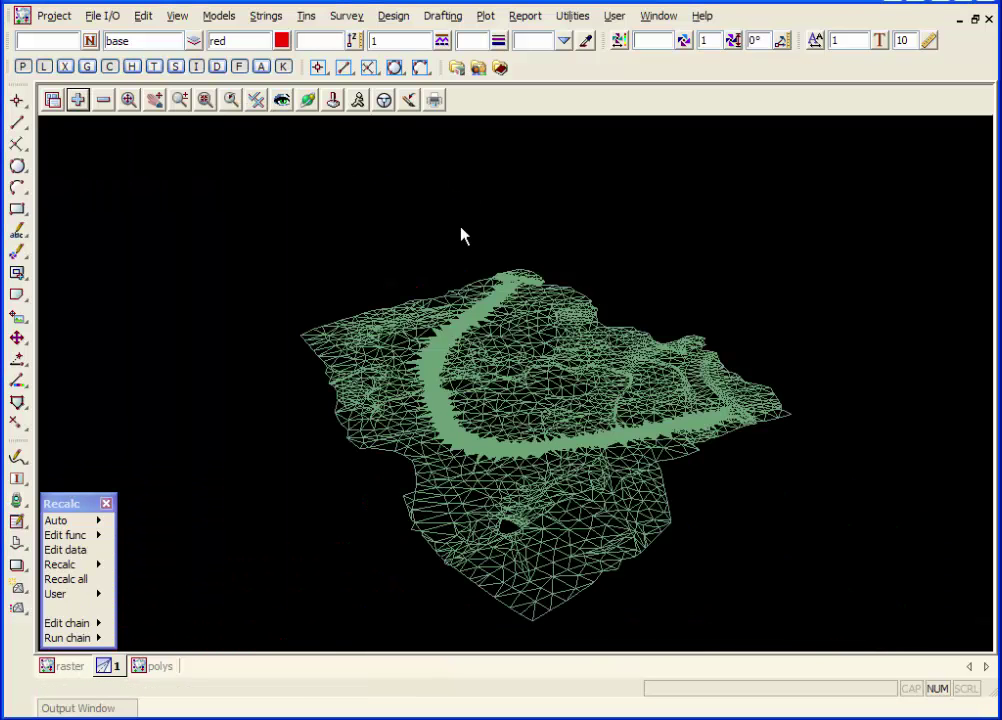
Drive view 1 along the road string, then abort the drive.
{"action": "left_click", "coordinate": [383, 99]}
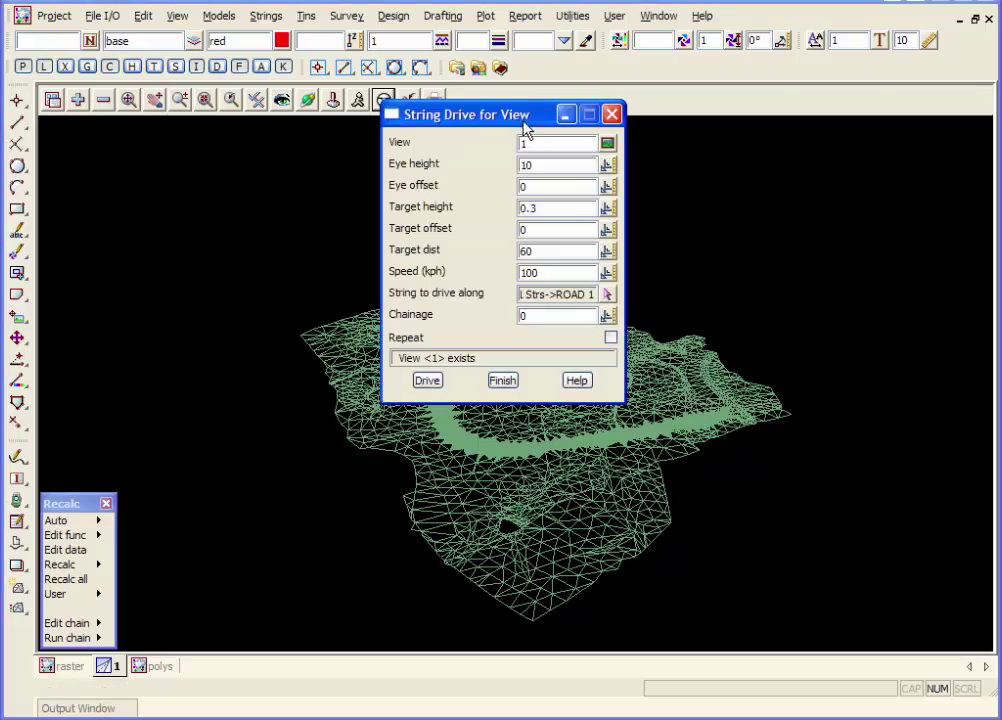
{"action": "left_click_drag", "start_coordinate": [523, 128], "coordinate": [876, 90]}
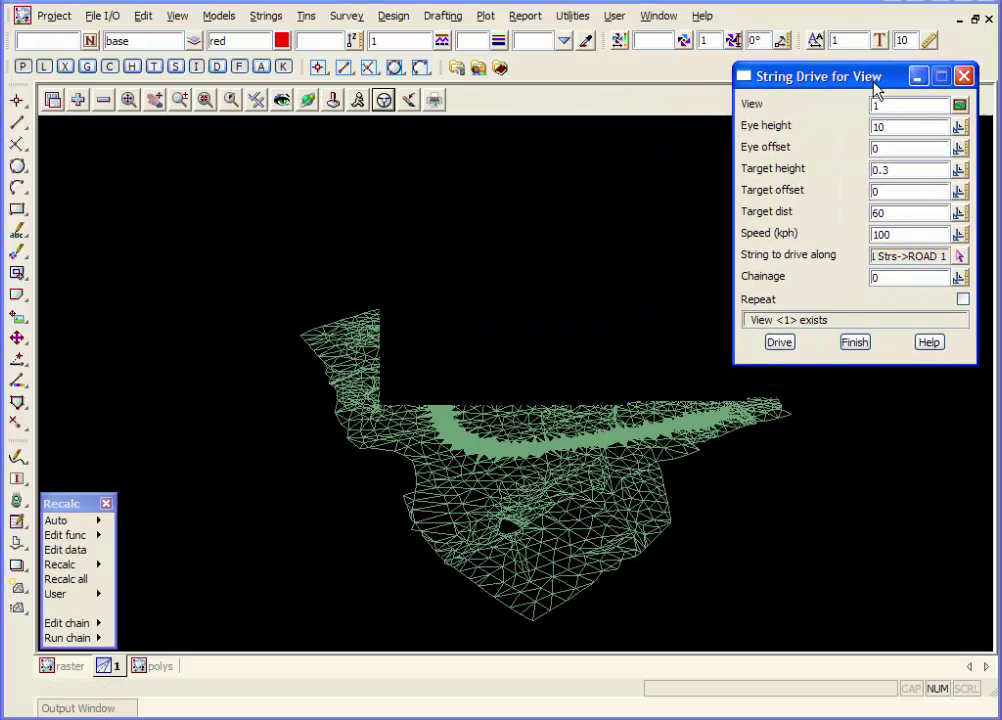
{"action": "left_click", "coordinate": [781, 343]}
{"action": "right_click", "coordinate": [667, 255]}
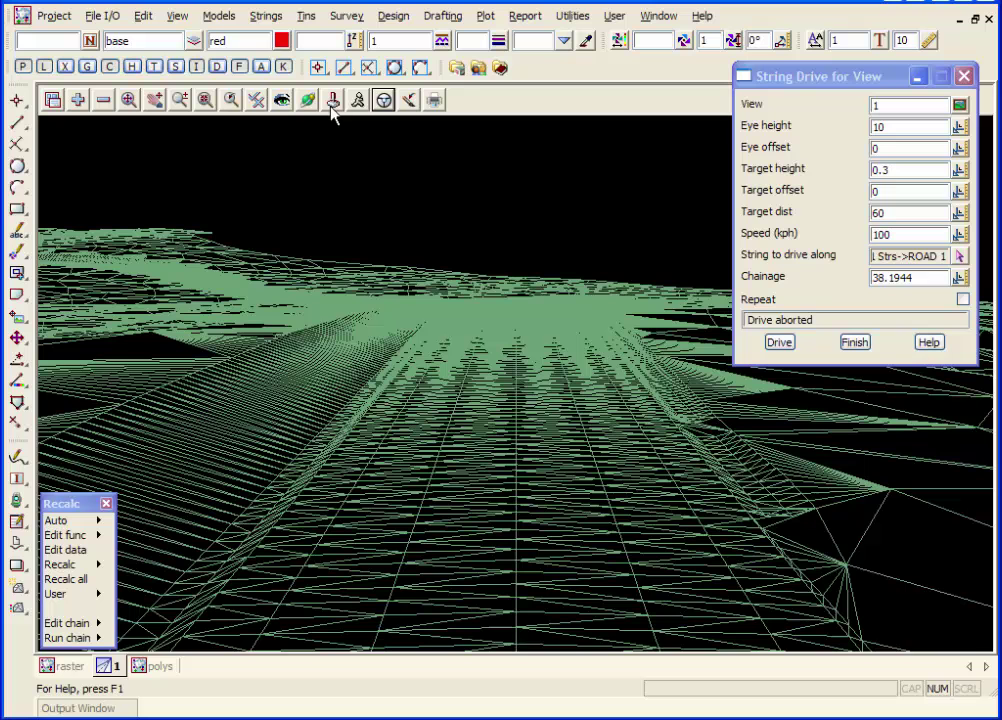
Show the tin as a shaded surface and drive along the road again, stopping partway.
{"action": "left_click", "coordinate": [258, 101]}
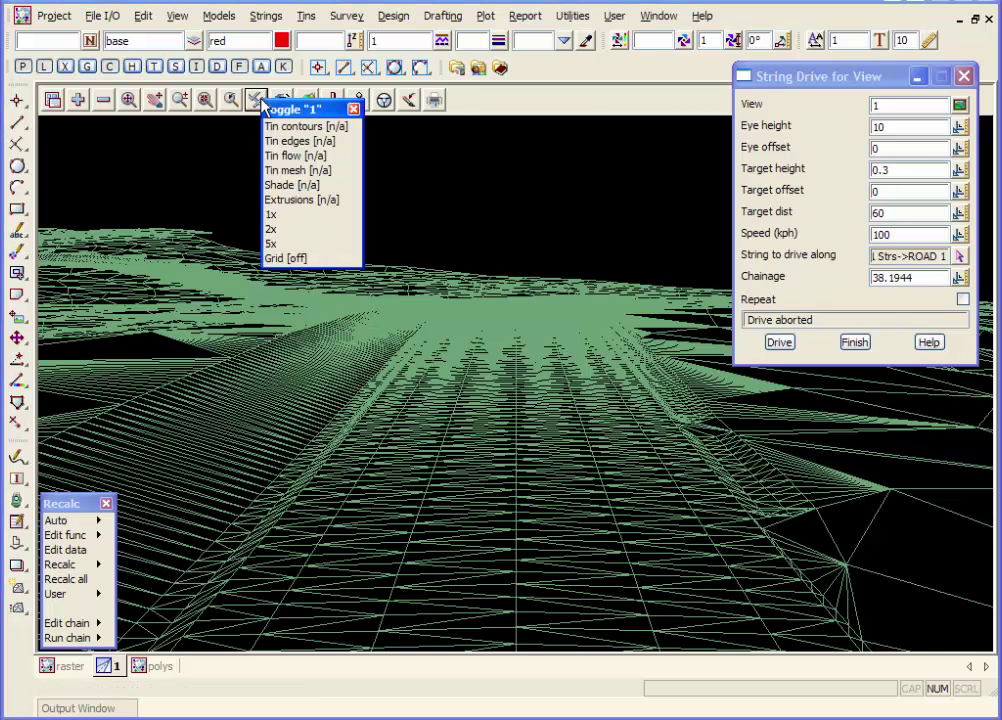
{"action": "left_click", "coordinate": [281, 192]}
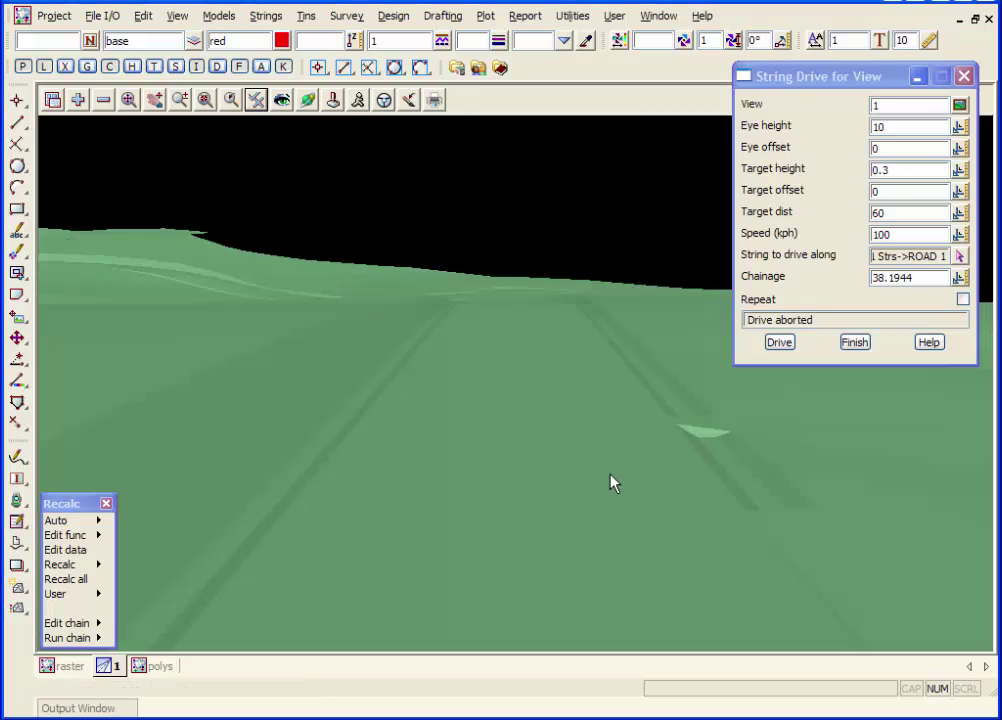
{"action": "left_click", "coordinate": [779, 343]}
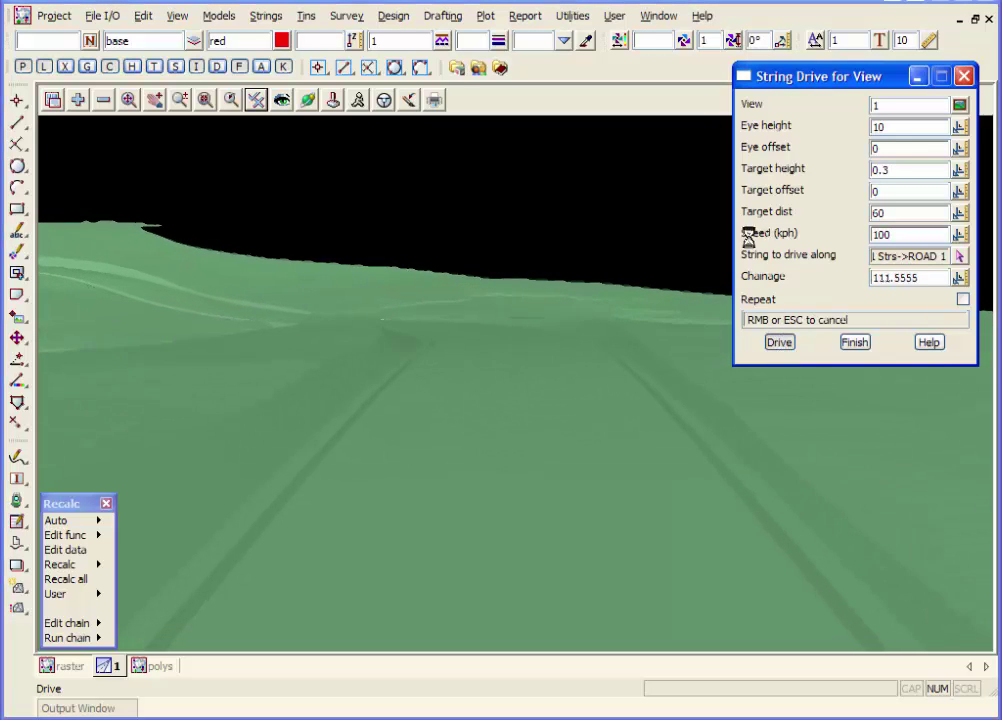
{"action": "right_click", "coordinate": [693, 241]}
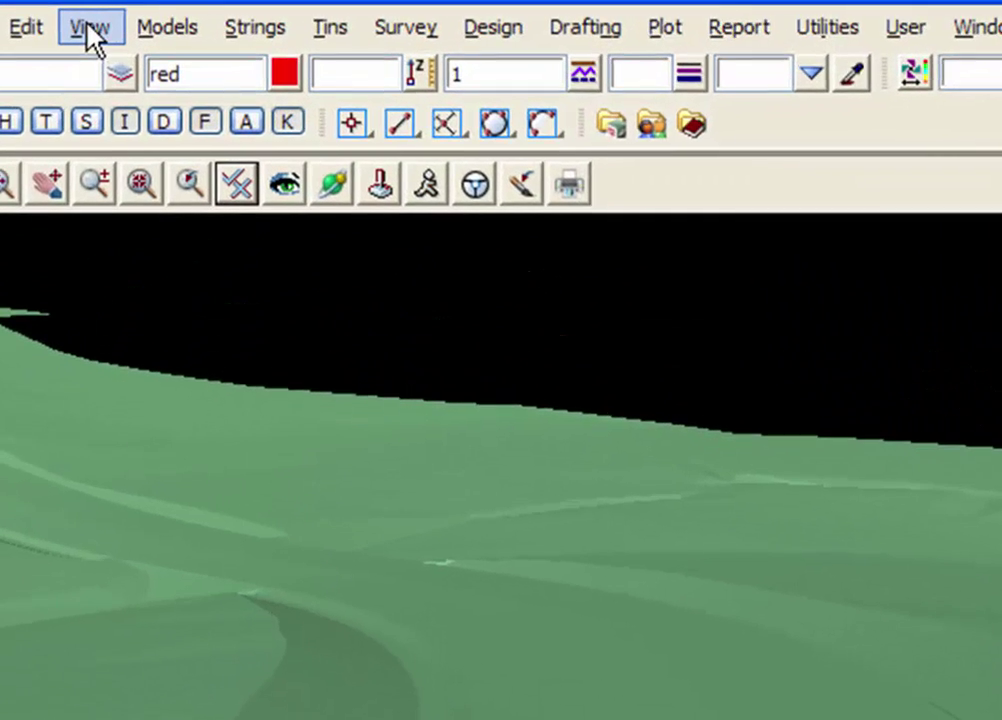
In the TIN render settings, drape the 'rasters' model imagery onto the Combined TIN.
{"action": "left_click", "coordinate": [90, 27]}
{"action": "mouse_move", "coordinate": [161, 282]}
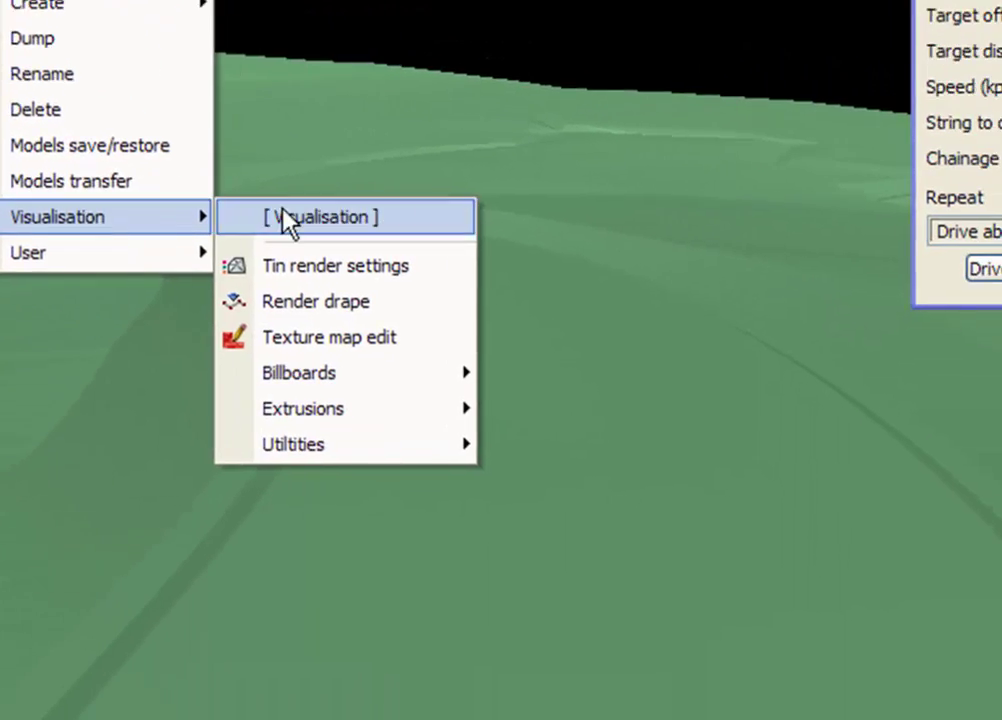
{"action": "left_click", "coordinate": [360, 268]}
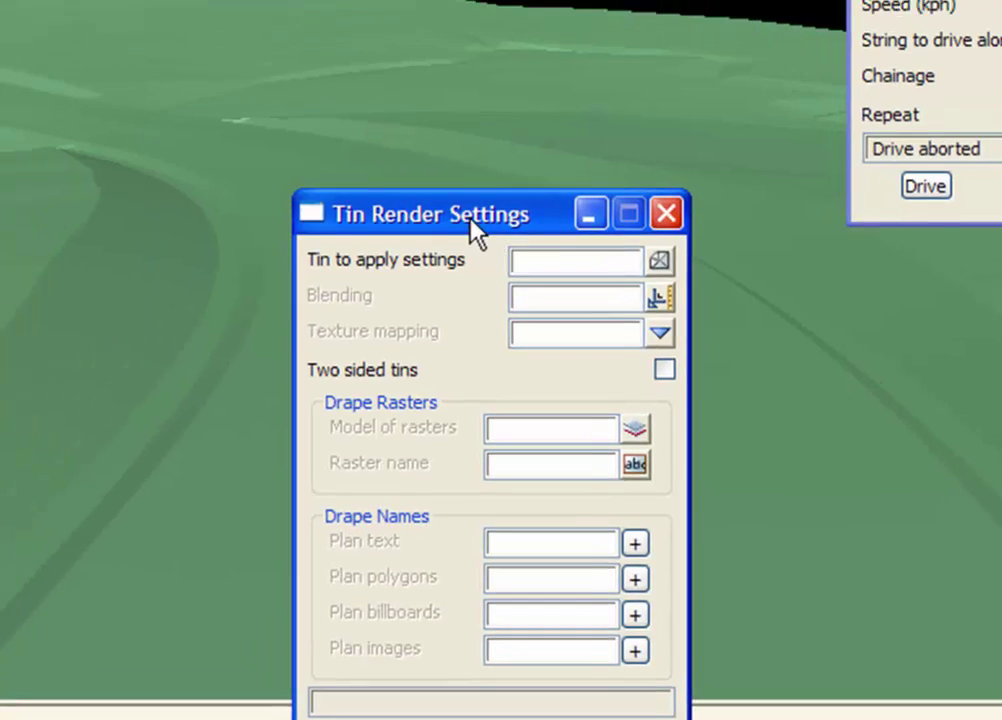
{"action": "left_click_drag", "start_coordinate": [475, 230], "coordinate": [211, 79]}
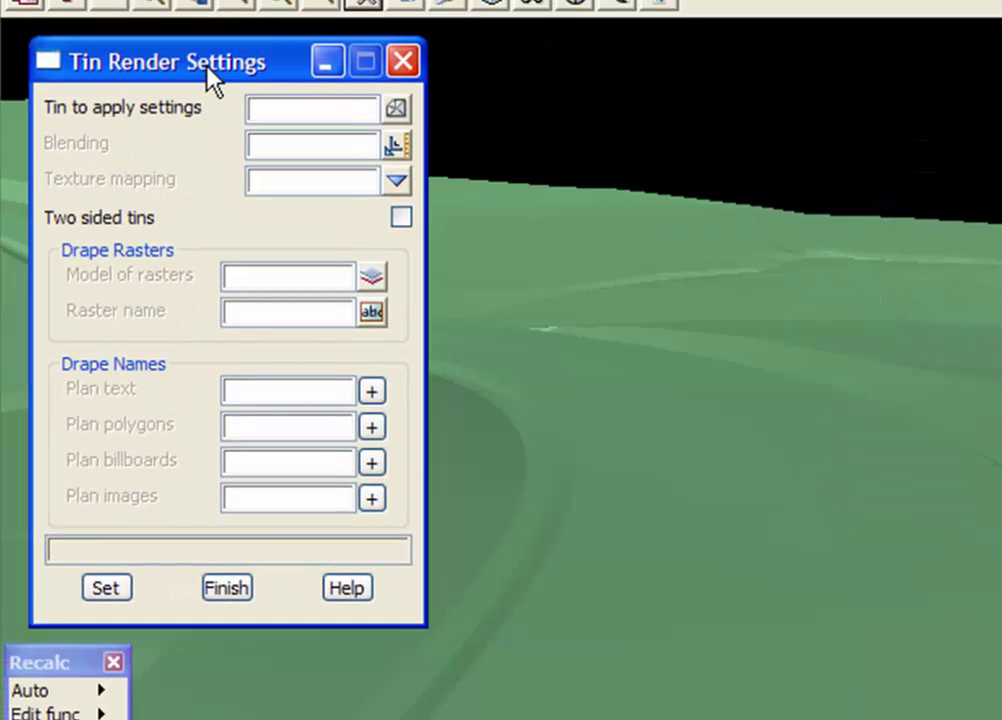
{"action": "left_click", "coordinate": [396, 108]}
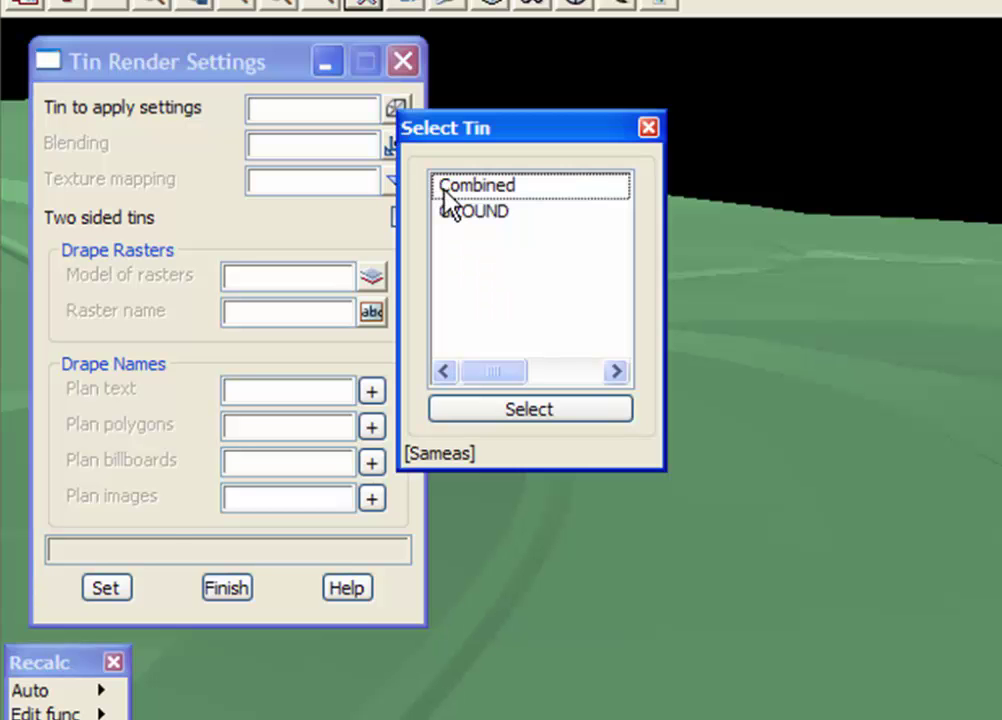
{"action": "double_click", "coordinate": [444, 188]}
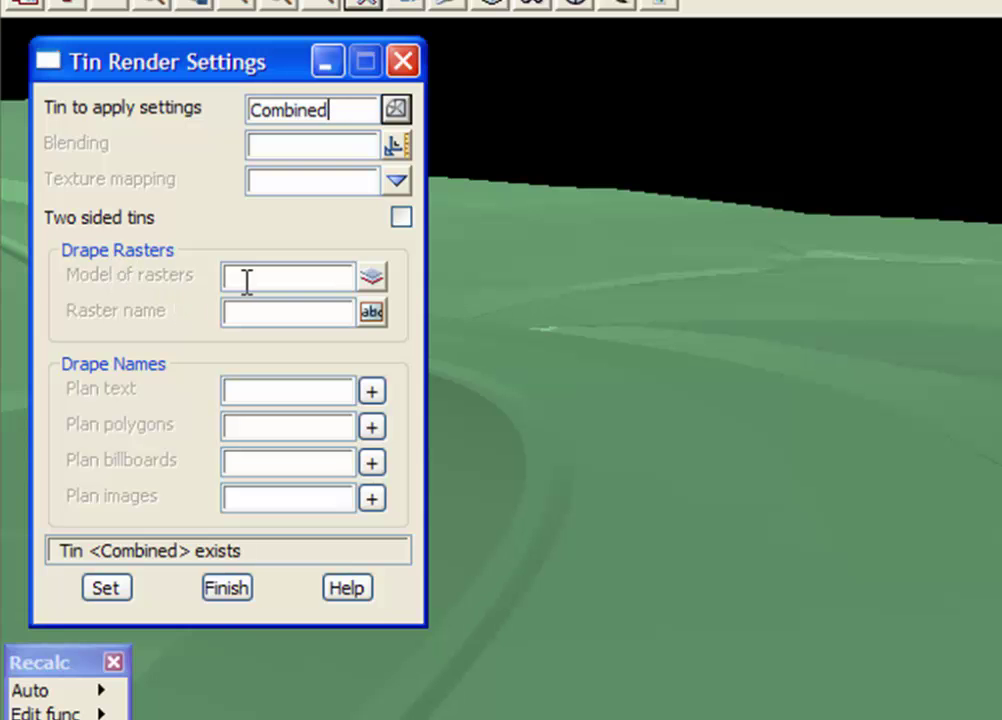
{"action": "left_click", "coordinate": [373, 281]}
{"action": "double_click", "coordinate": [432, 440]}
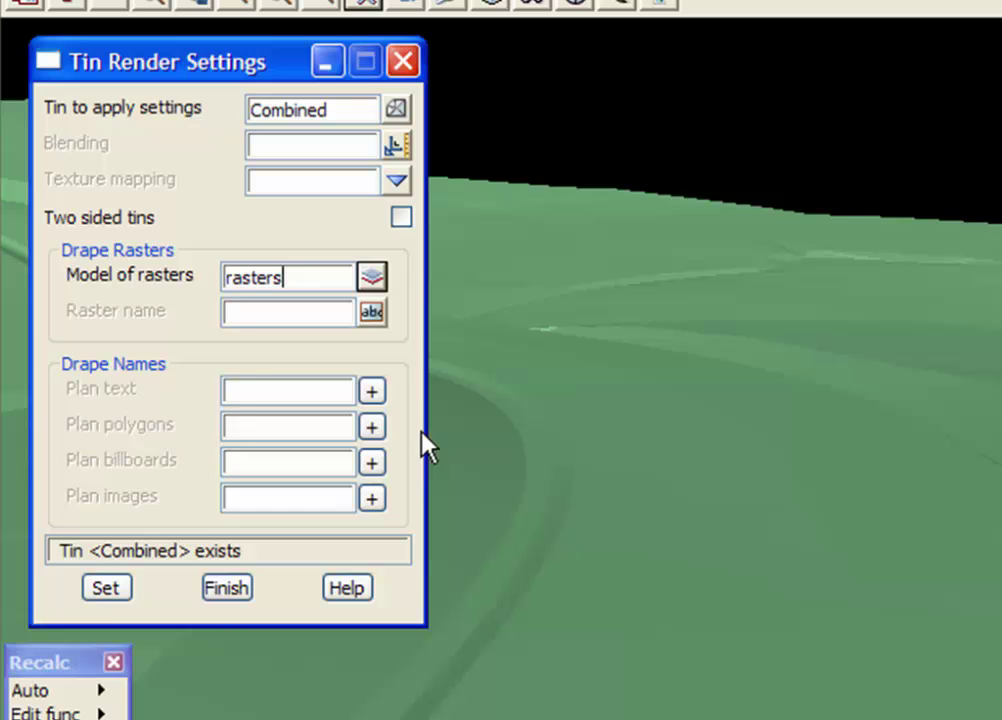
{"action": "left_click", "coordinate": [105, 588]}
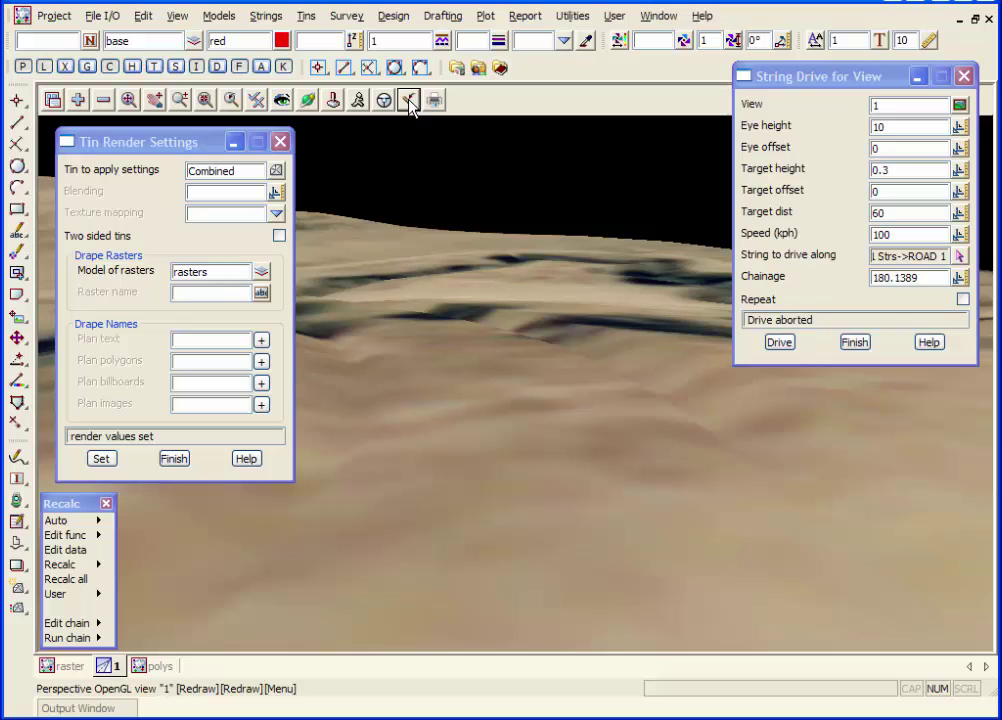
Close the render settings and drive along ROAD 1, stopping at chainage 311.6389.
{"action": "left_click", "coordinate": [409, 101]}
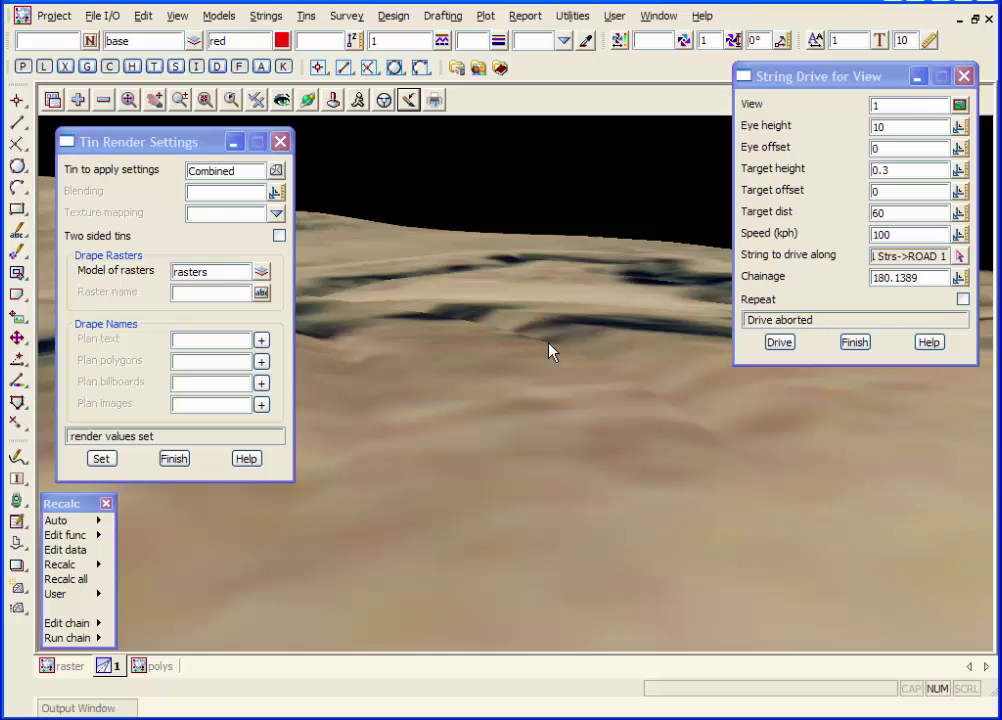
{"action": "left_click", "coordinate": [175, 459]}
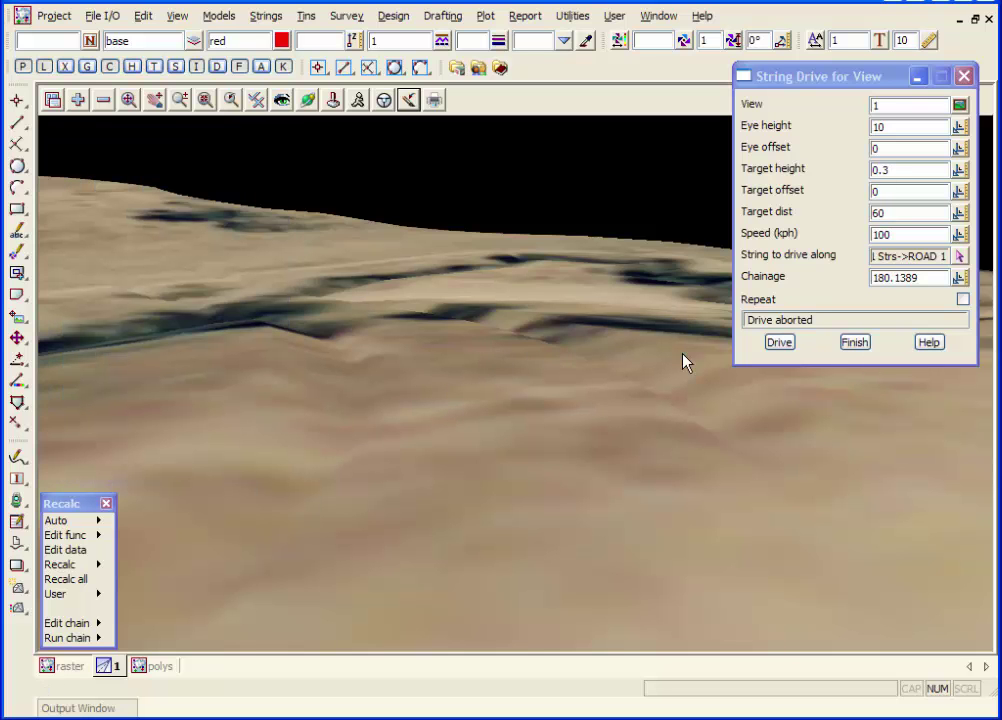
{"action": "left_click", "coordinate": [778, 342]}
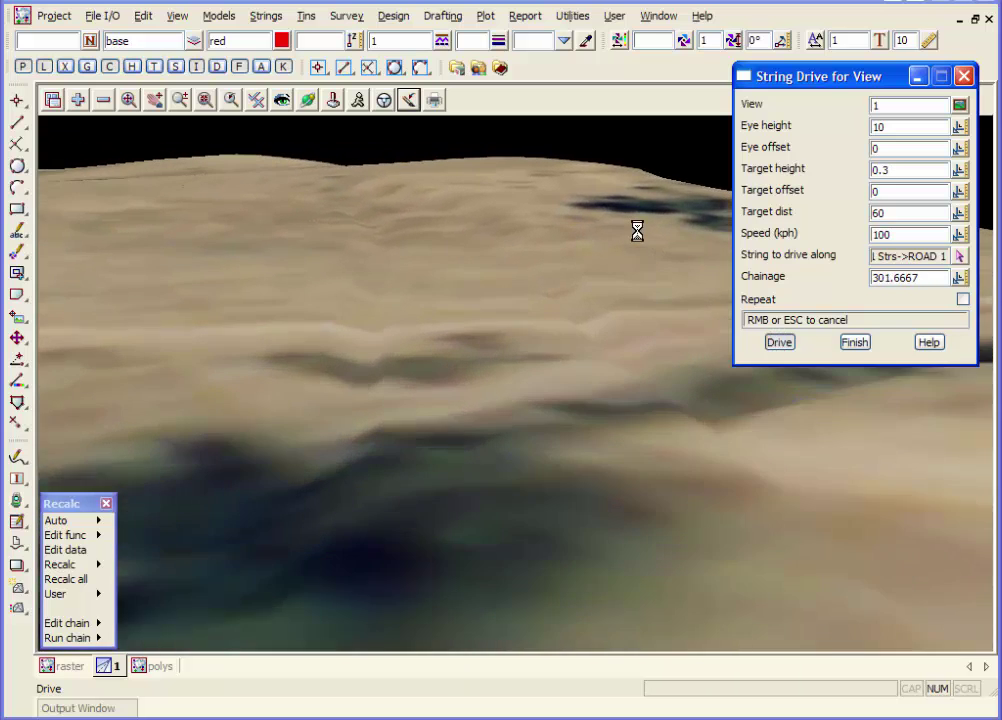
{"action": "right_click", "coordinate": [639, 235]}
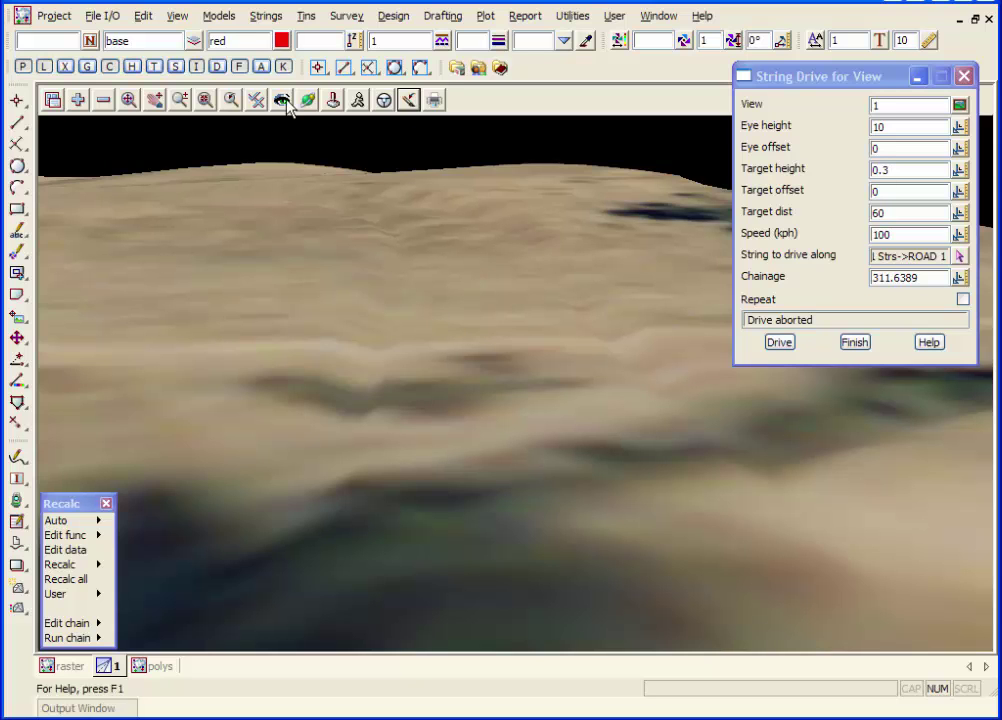
Start Colour within polygon for the Combined TIN with grey as the new colour.
{"action": "left_click", "coordinate": [307, 17]}
{"action": "mouse_move", "coordinate": [362, 201]}
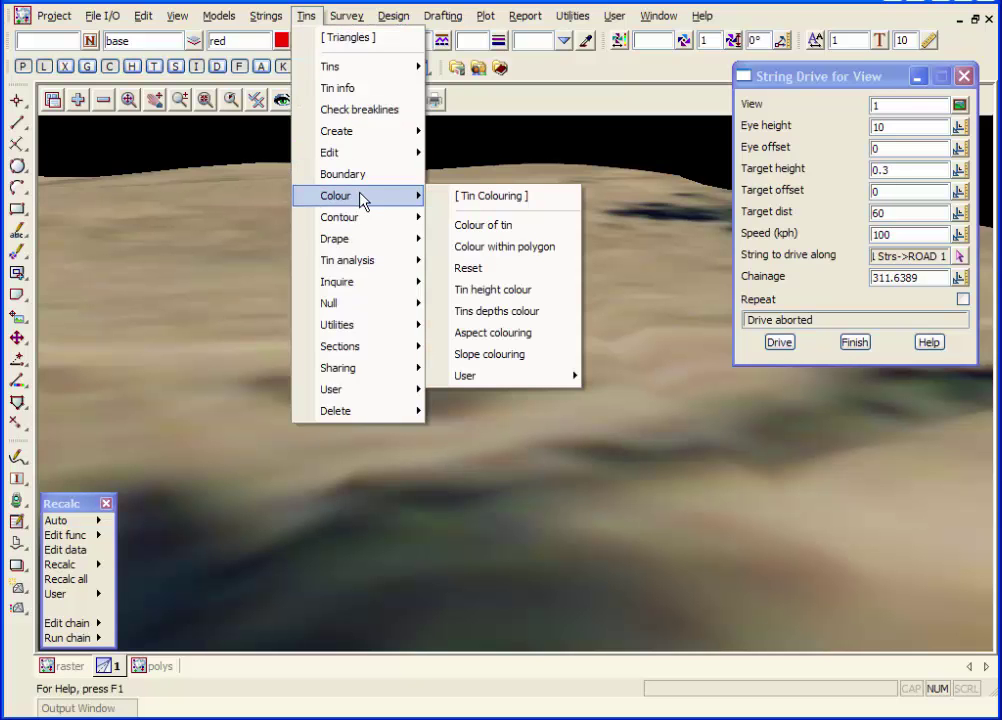
{"action": "left_click", "coordinate": [537, 247]}
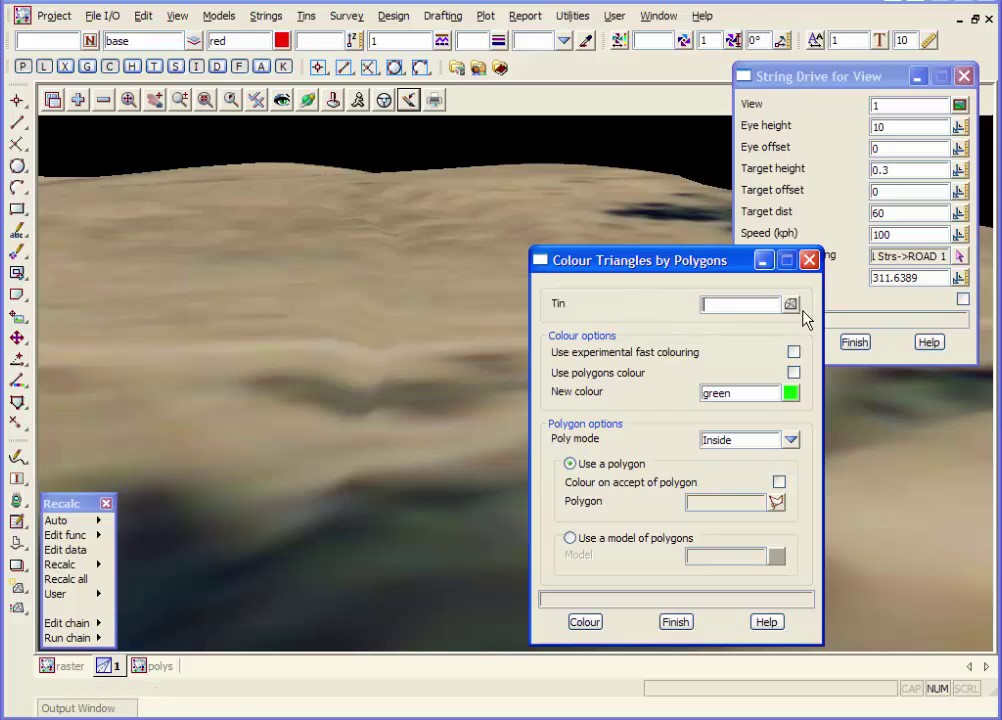
{"action": "left_click", "coordinate": [790, 304]}
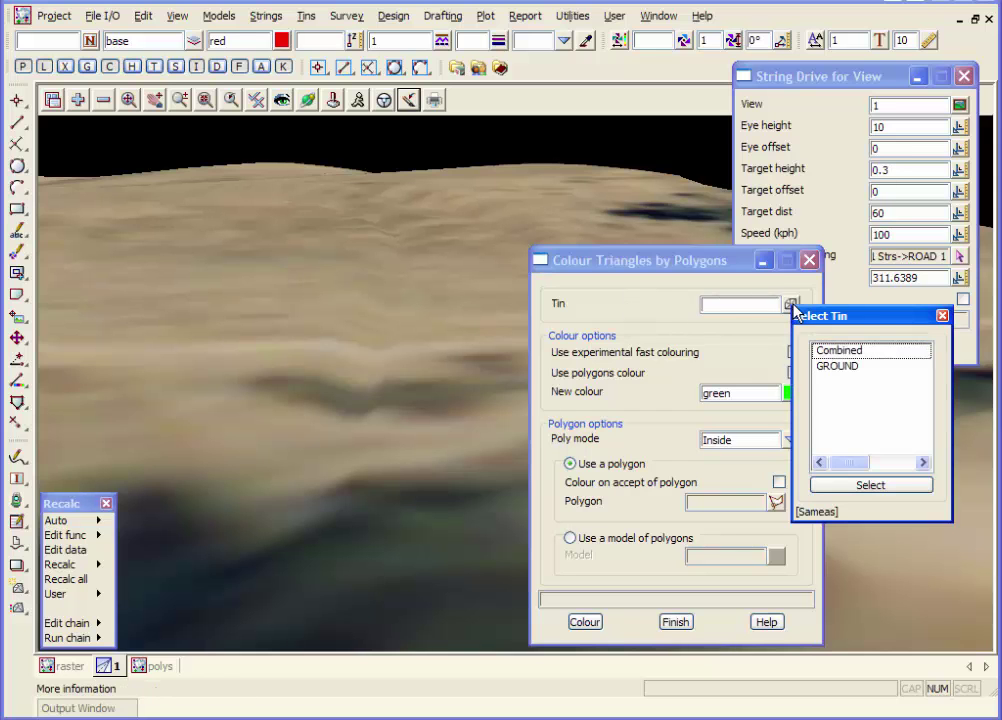
{"action": "double_click", "coordinate": [850, 352]}
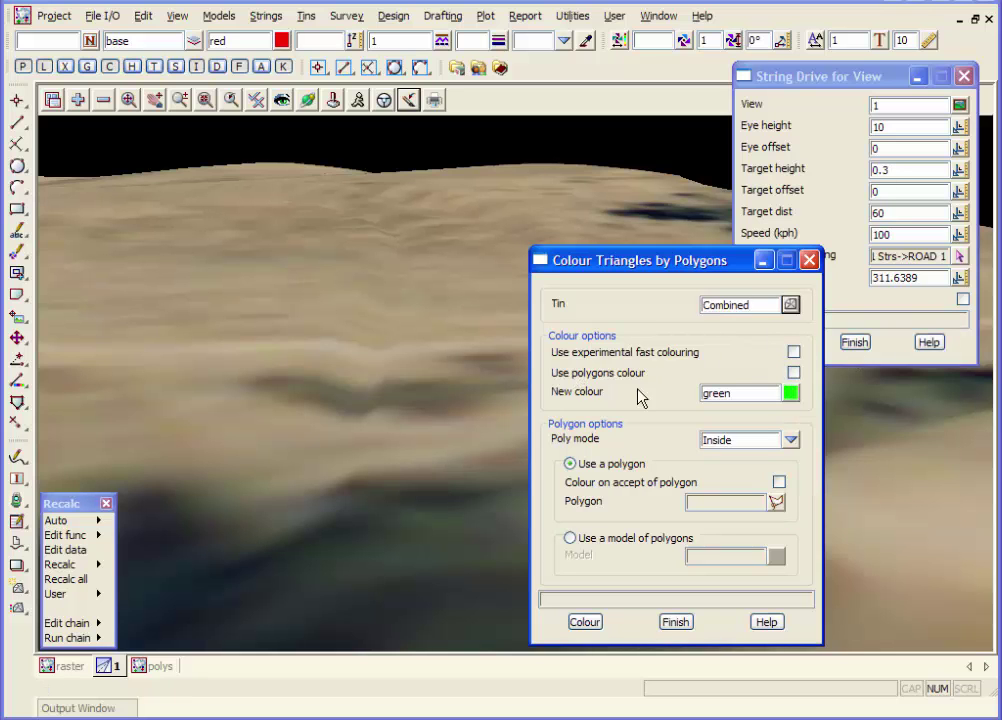
{"action": "left_click", "coordinate": [790, 393]}
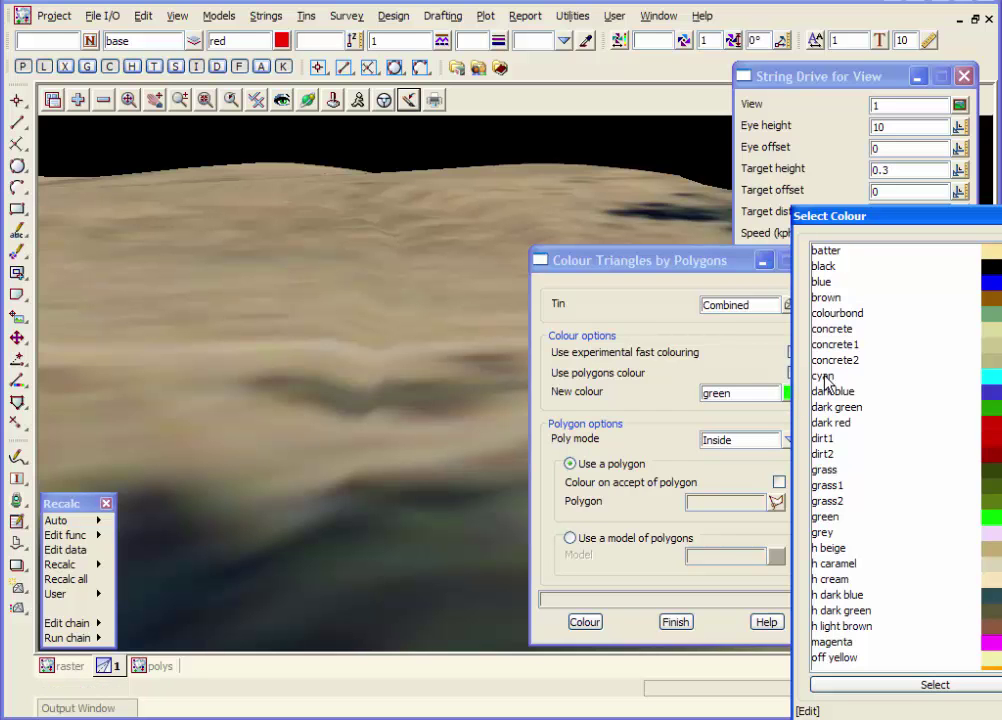
{"action": "scroll", "coordinate": [850, 450], "scroll_direction": "down", "scroll_amount": 3}
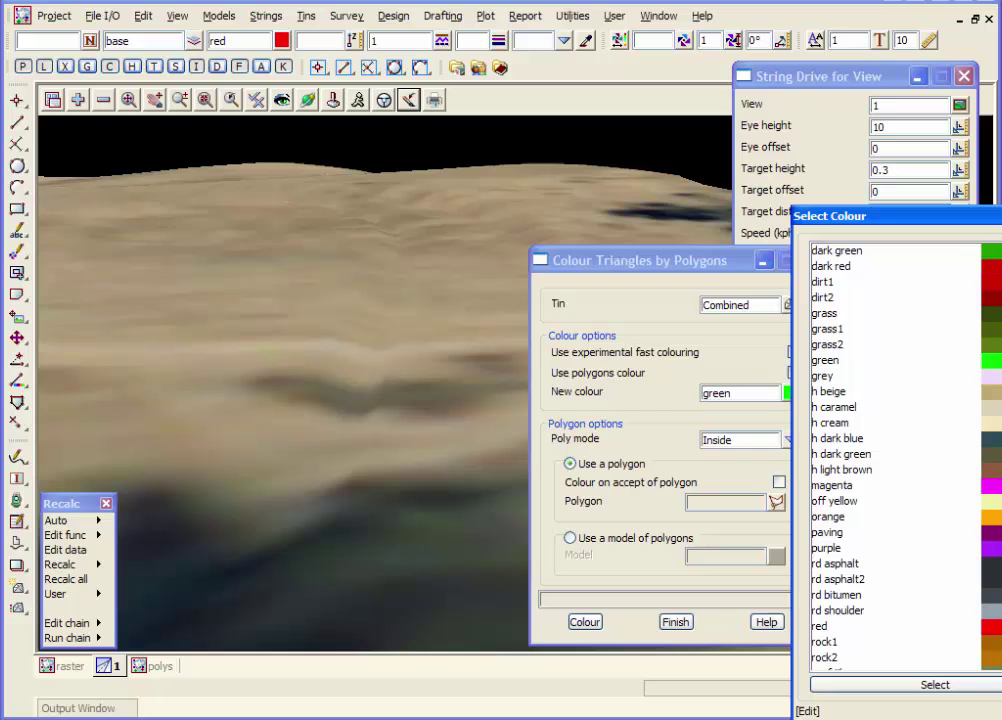
{"action": "left_click", "coordinate": [822, 378]}
{"action": "left_click", "coordinate": [822, 378]}
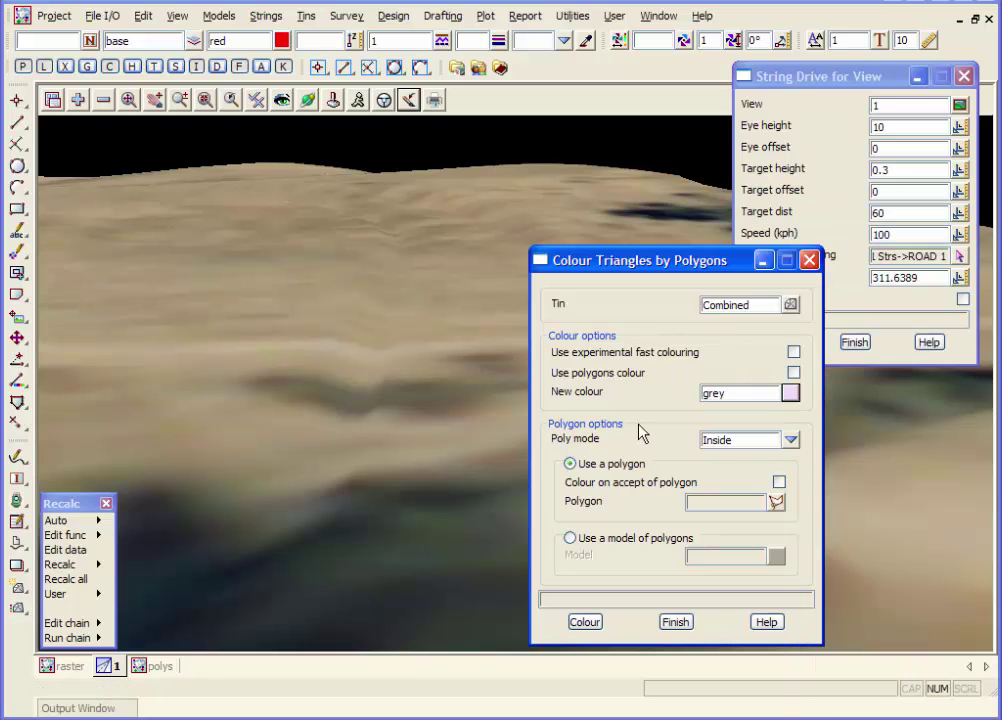
Pick the ROAD 1 interface polygon in the polys plan and colour the triangles inside it grey.
{"action": "left_click", "coordinate": [777, 503]}
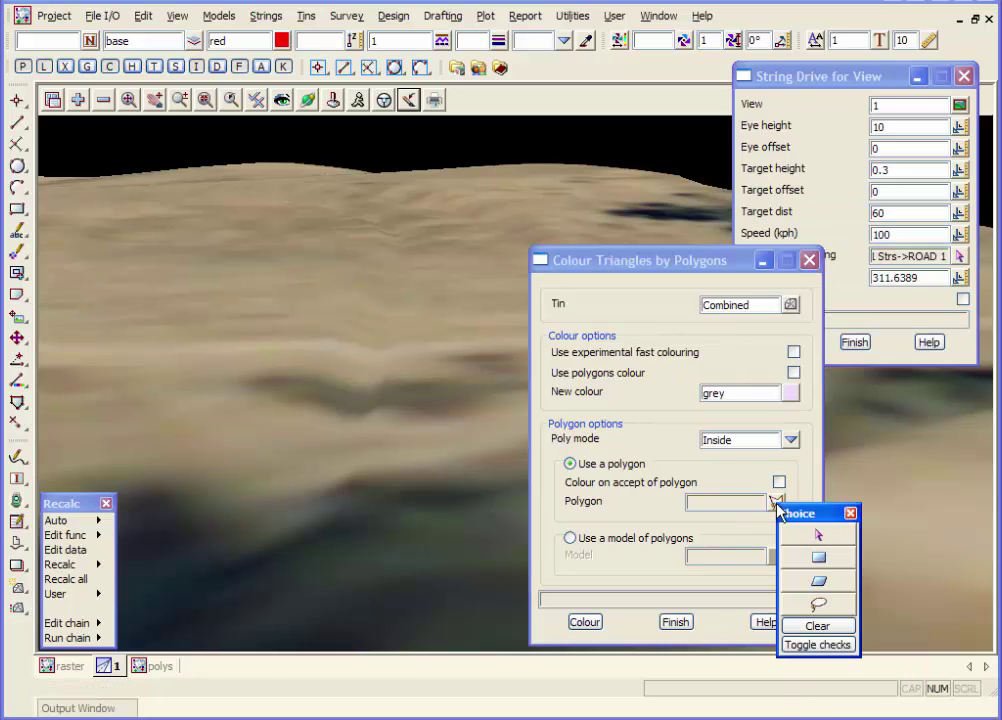
{"action": "left_click", "coordinate": [156, 667]}
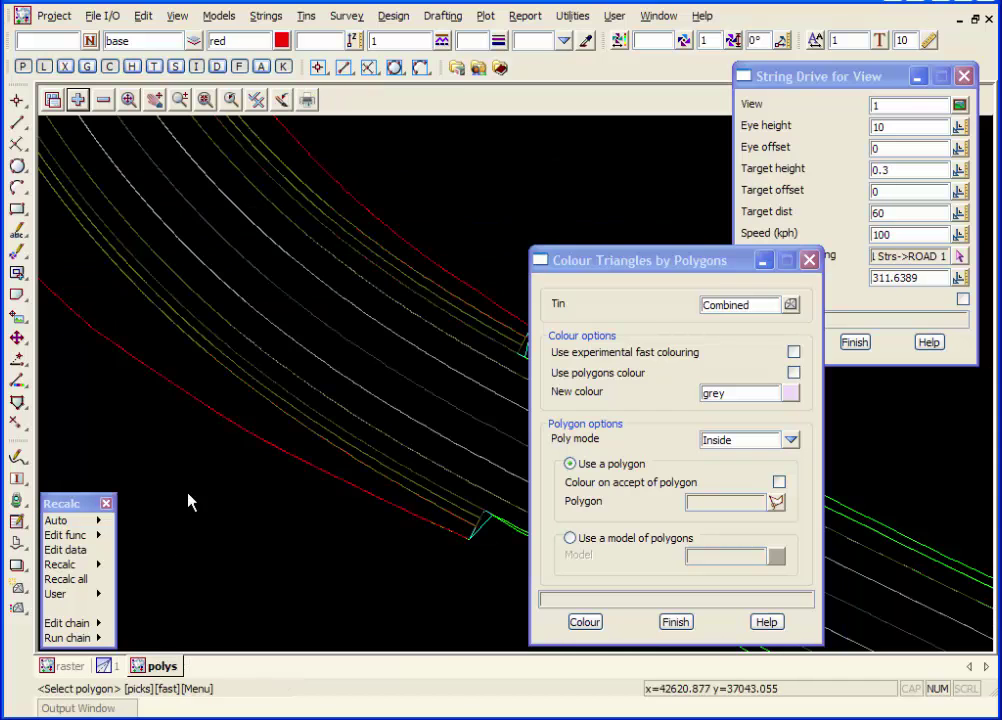
{"action": "left_click", "coordinate": [222, 415]}
{"action": "middle_click", "coordinate": [222, 420]}
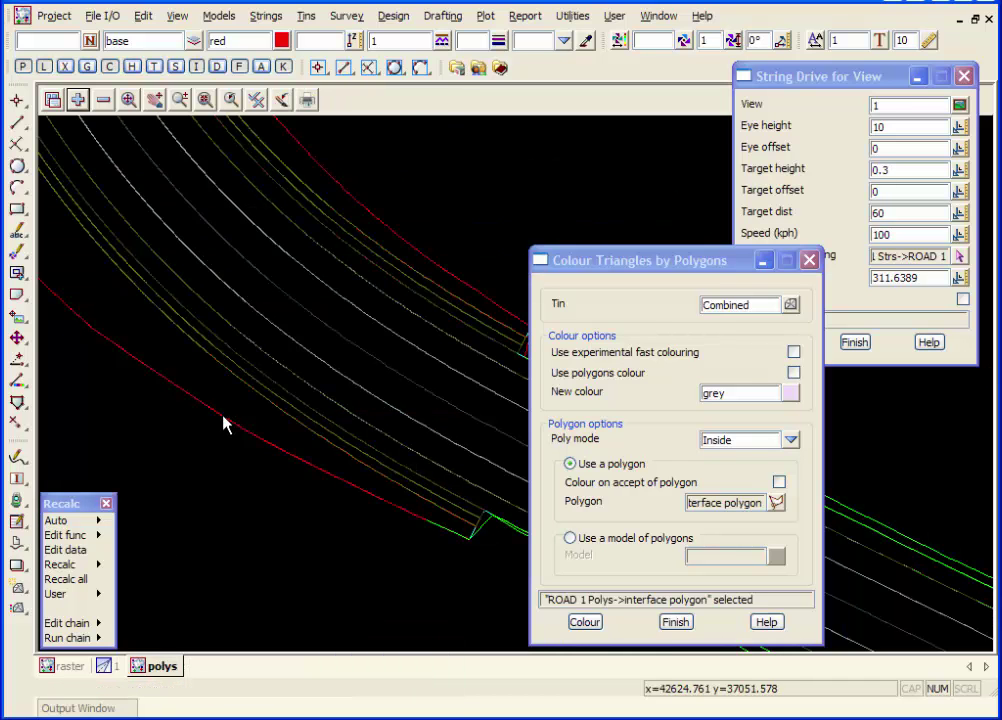
{"action": "left_click", "coordinate": [585, 622]}
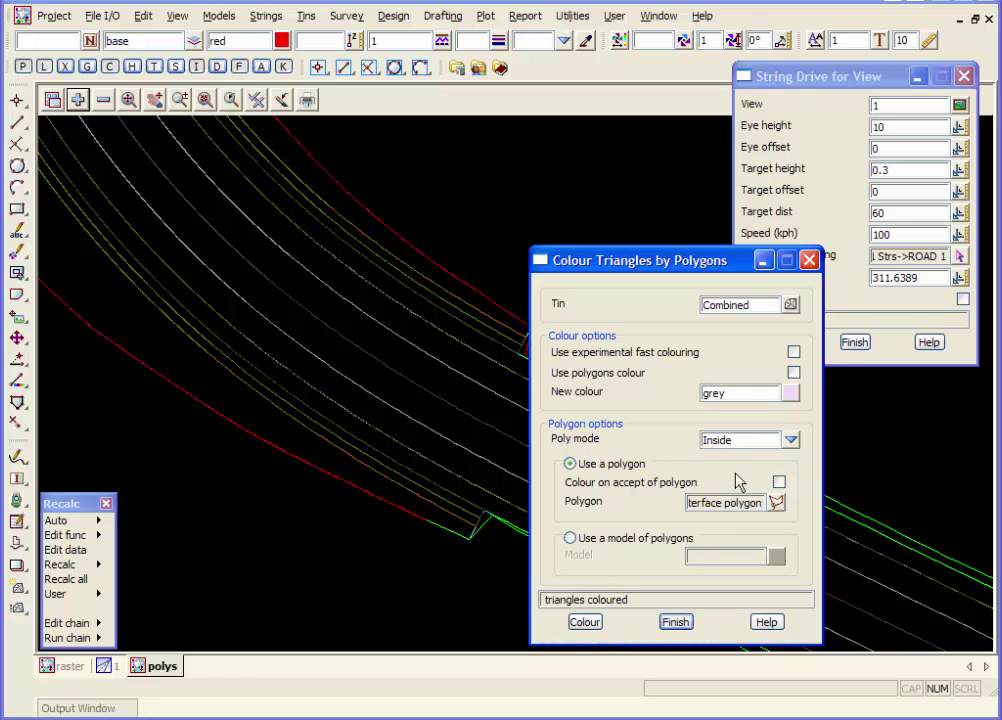
{"action": "left_click", "coordinate": [676, 622]}
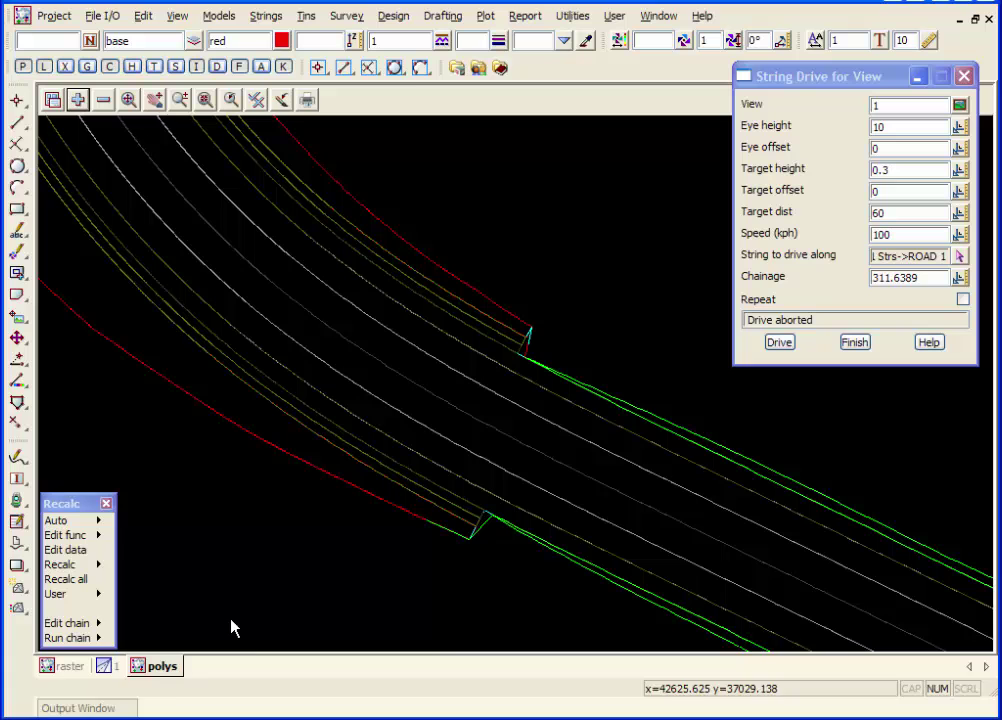
Return to perspective view 1 and resume the ROAD 1 drive to chainage 337.25.
{"action": "left_click", "coordinate": [107, 666]}
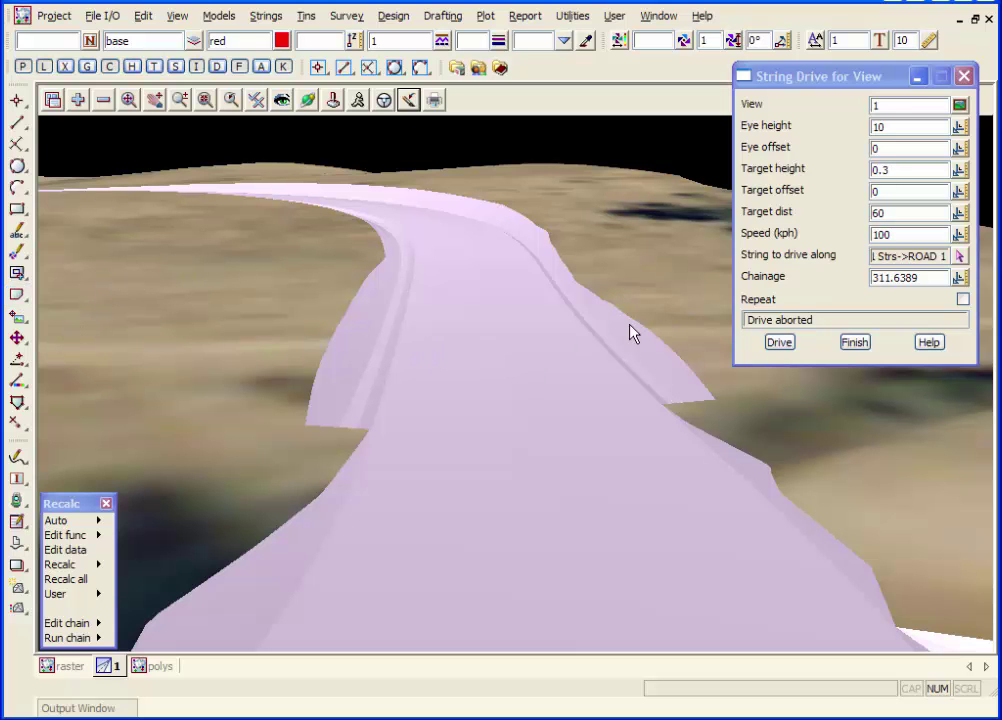
{"action": "left_click", "coordinate": [779, 342]}
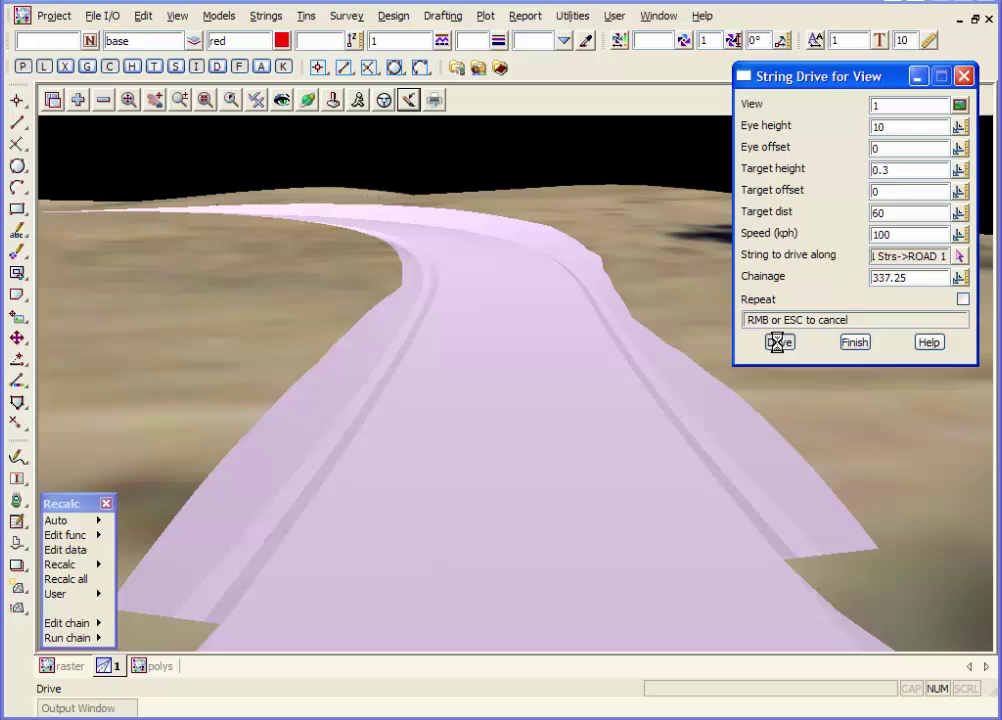